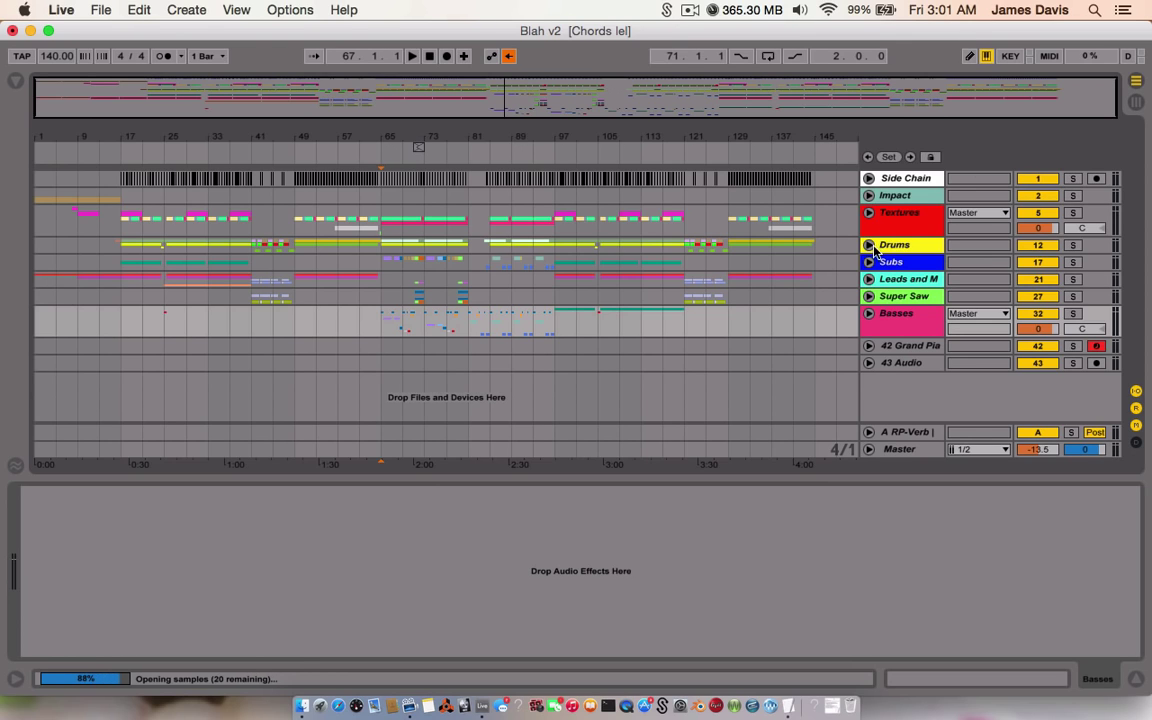
Unfold the Basses group to examine the 34 Growl 2 track's device chain, and fold the group again.
left_click(869, 313)
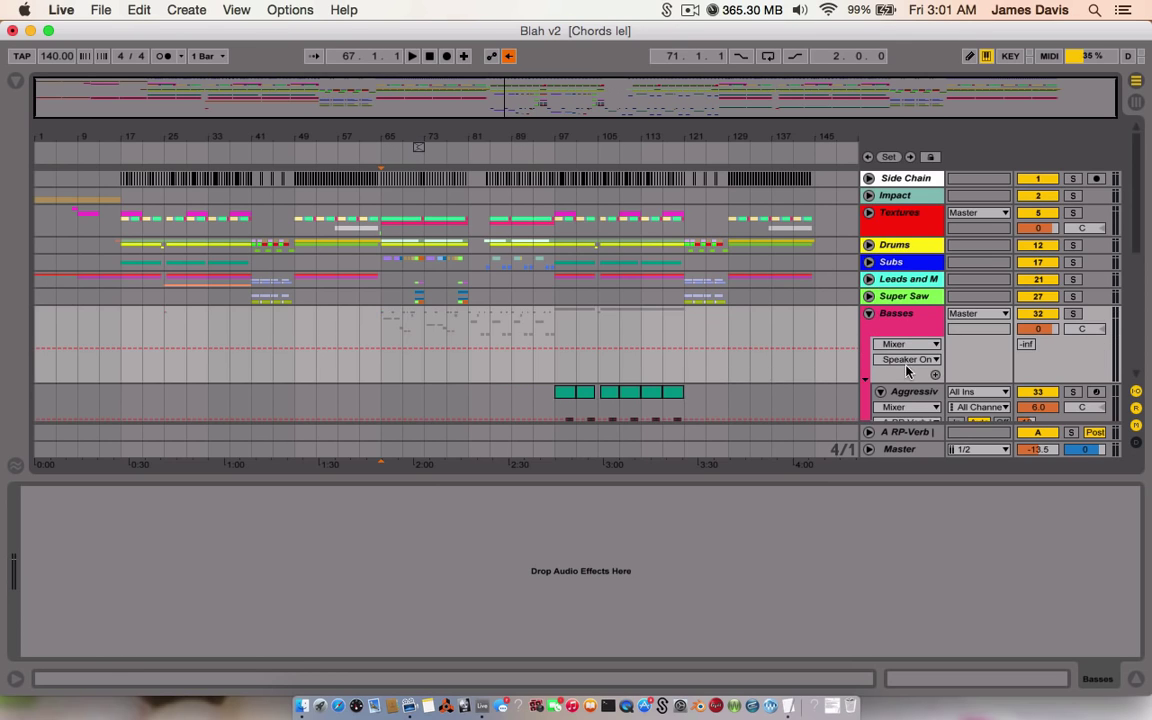
scroll(880, 340, "down", 5)
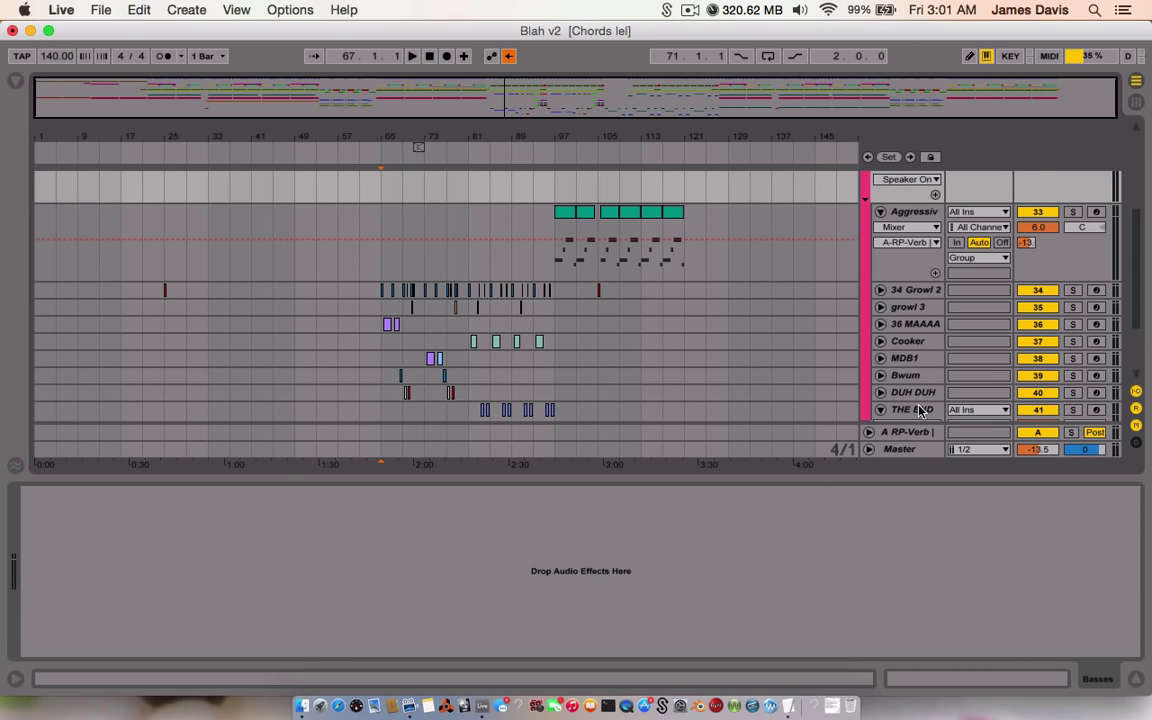
scroll(826, 345, "down", 1)
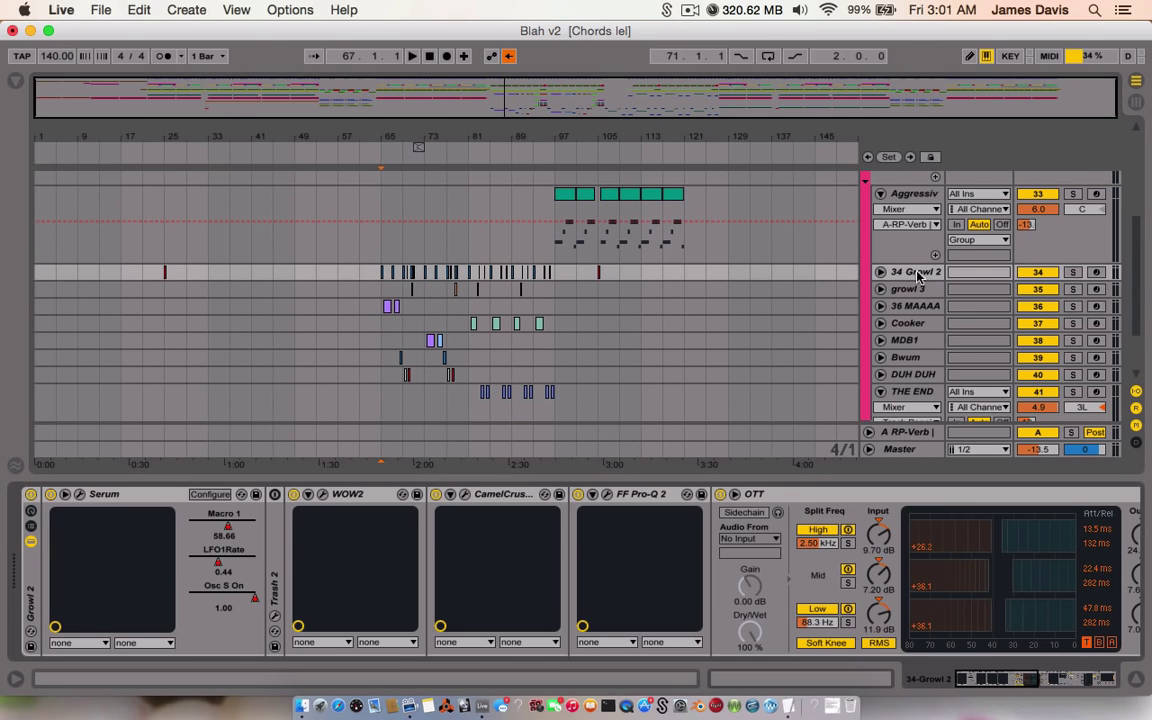
left_click(810, 272)
scroll(825, 528, "right", 10)
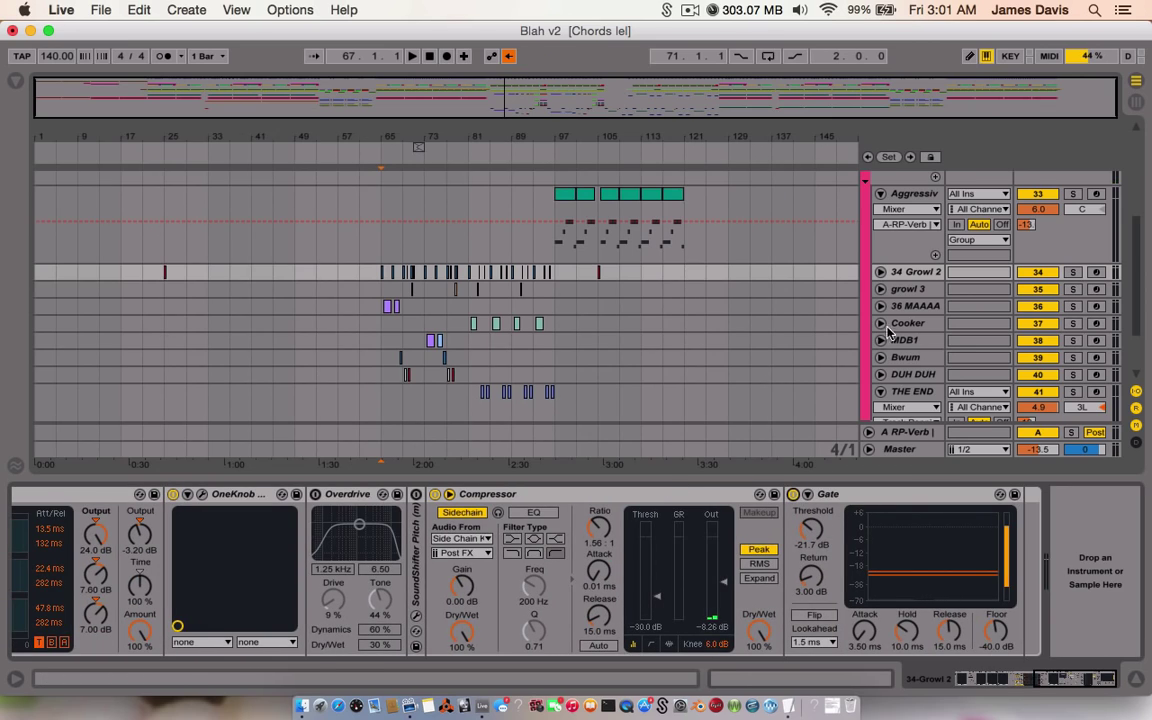
scroll(950, 320, "up", 5)
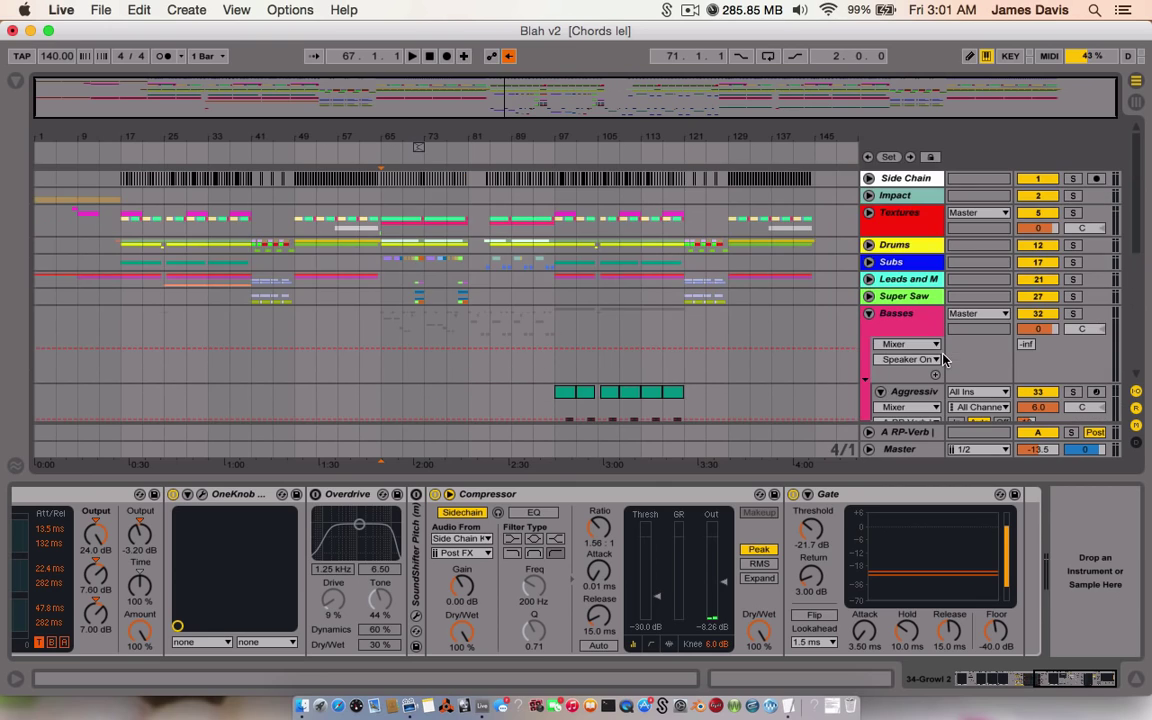
key("alt+u")
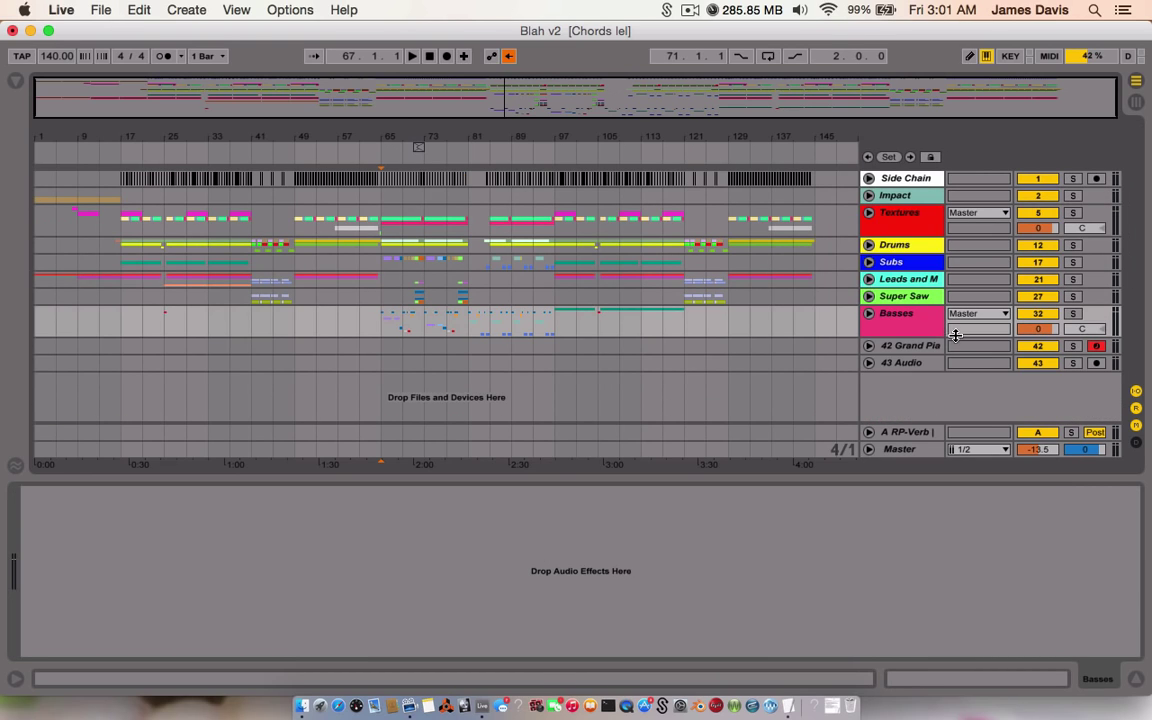
Add a Gate audio effect from the browser to the Master track.
left_click(912, 453)
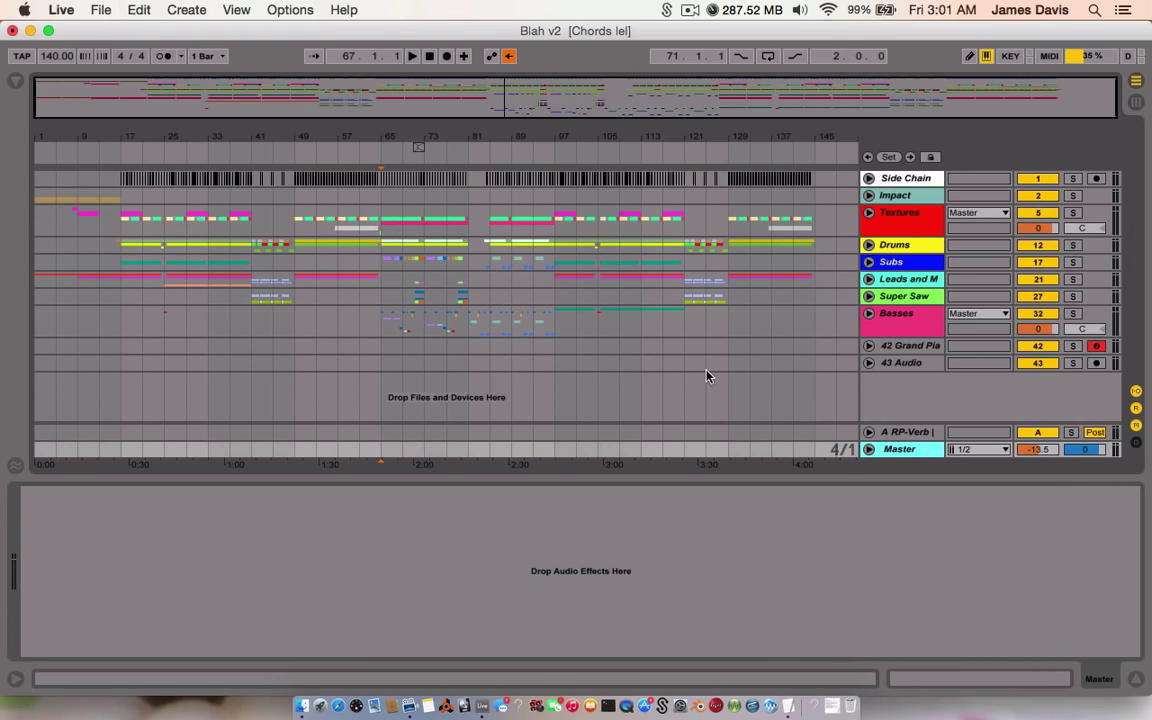
left_click_drag(288, 31, 355, 20)
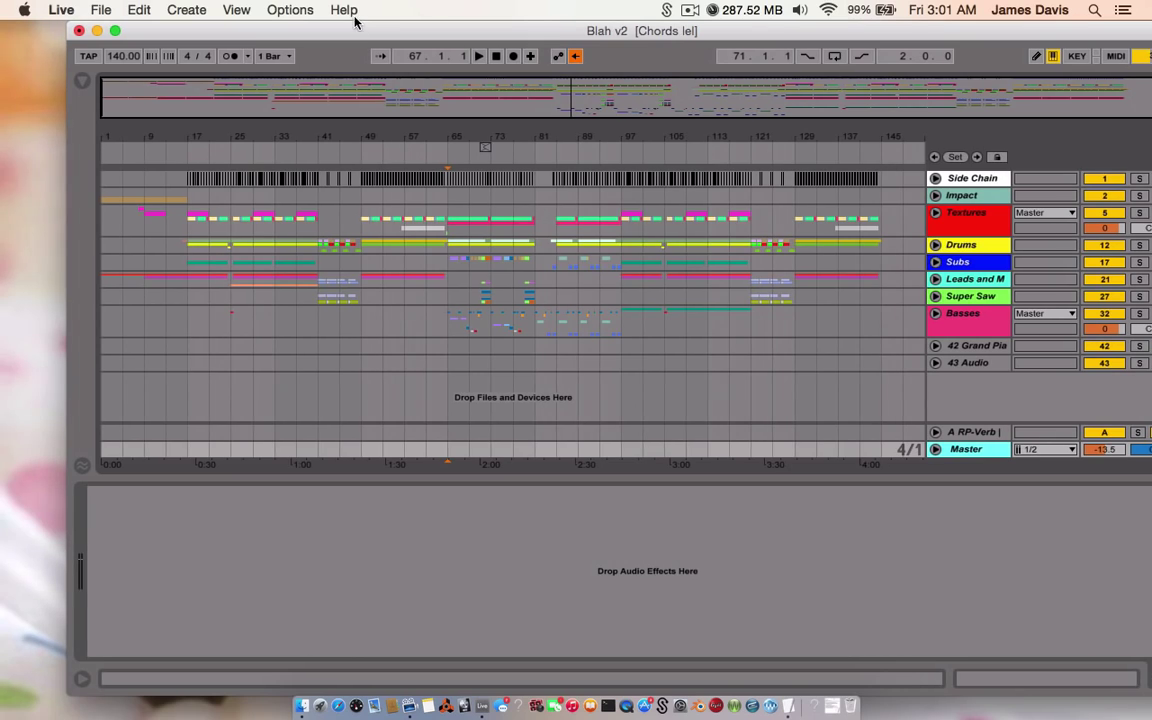
left_click(82, 80)
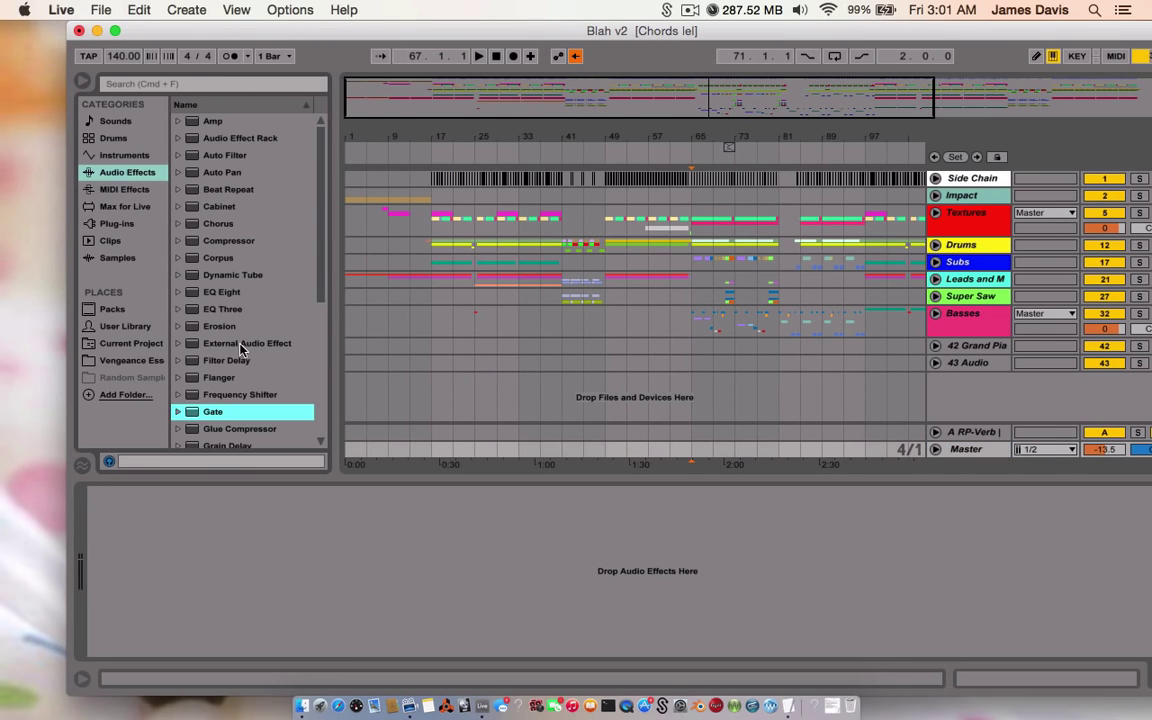
left_click_drag(240, 349, 113, 585)
left_click_drag(463, 31, 487, 50)
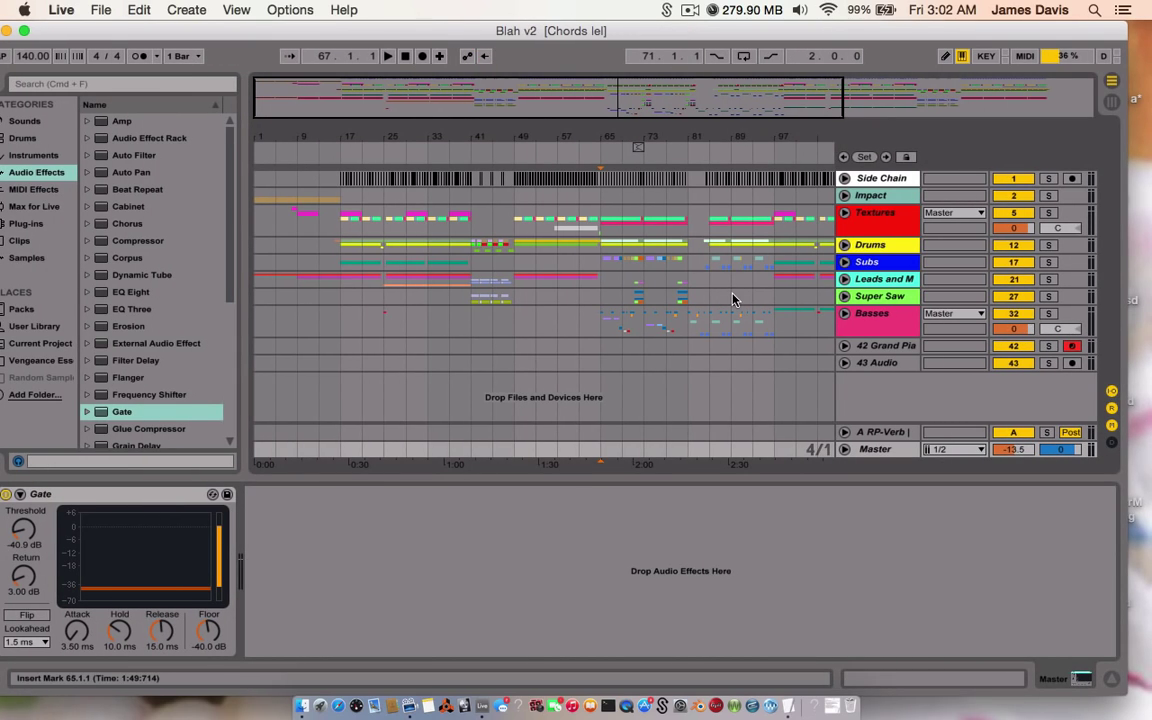
Unfold the Basses group down to its last tracks and play the arrangement briefly from bar 65.
left_click(844, 313)
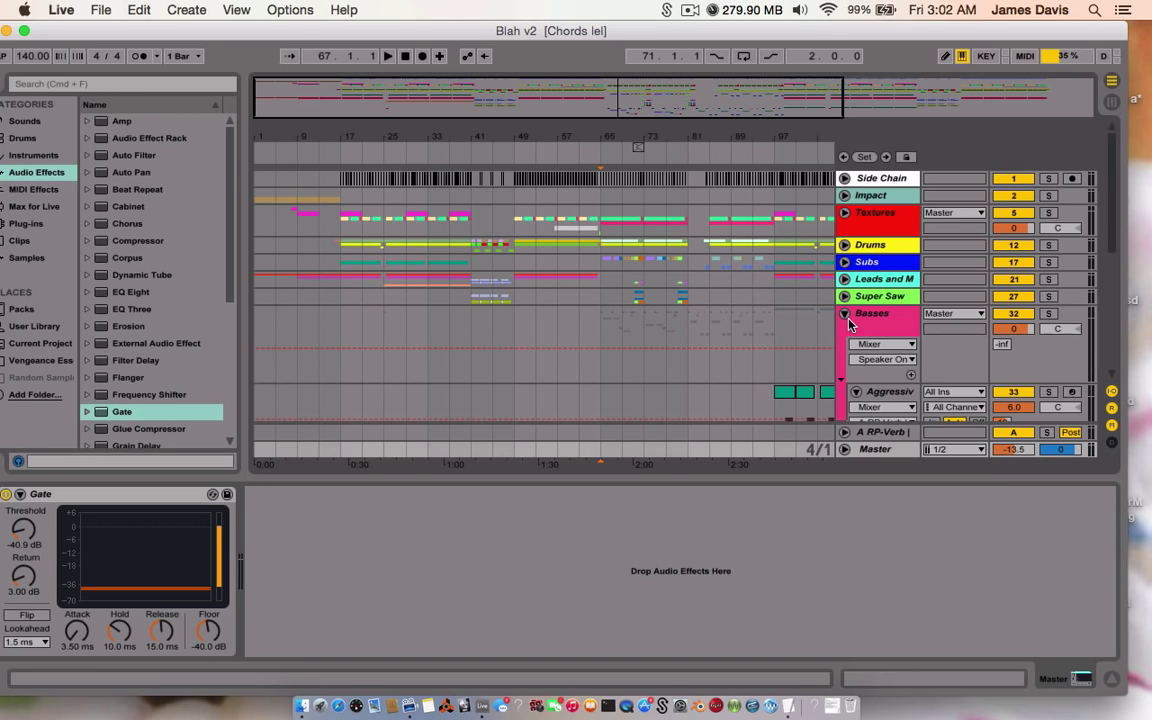
scroll(757, 330, "down", 10)
scroll(762, 320, "right", 2)
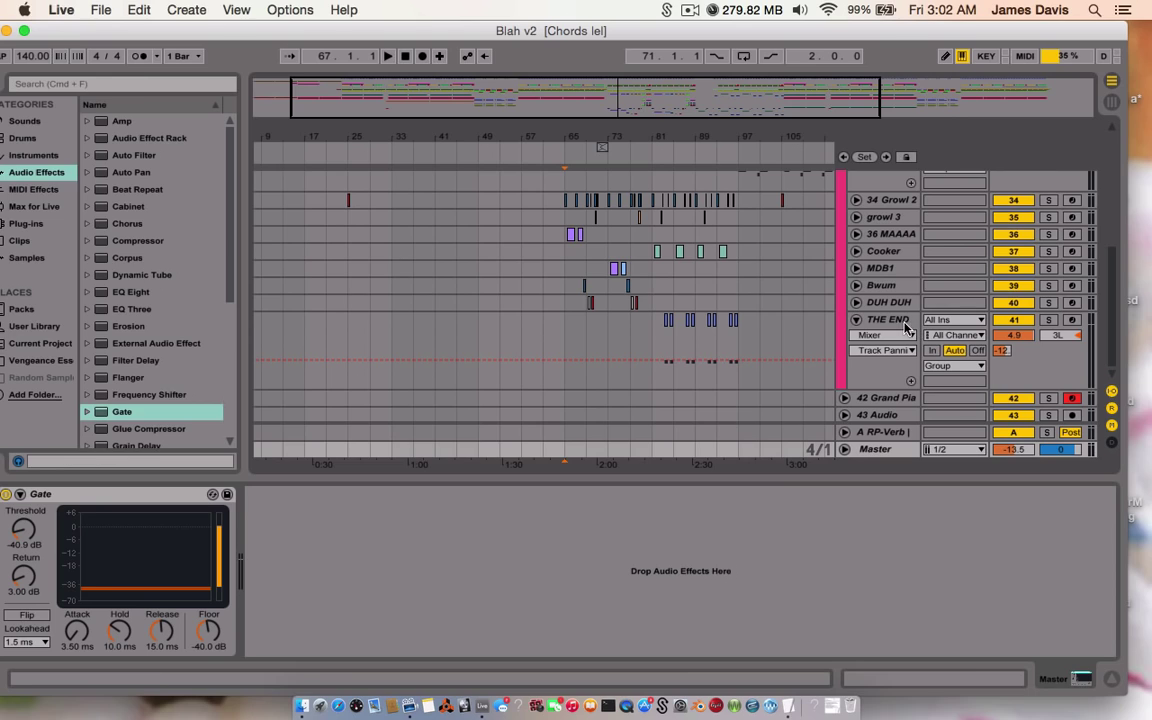
key("space")
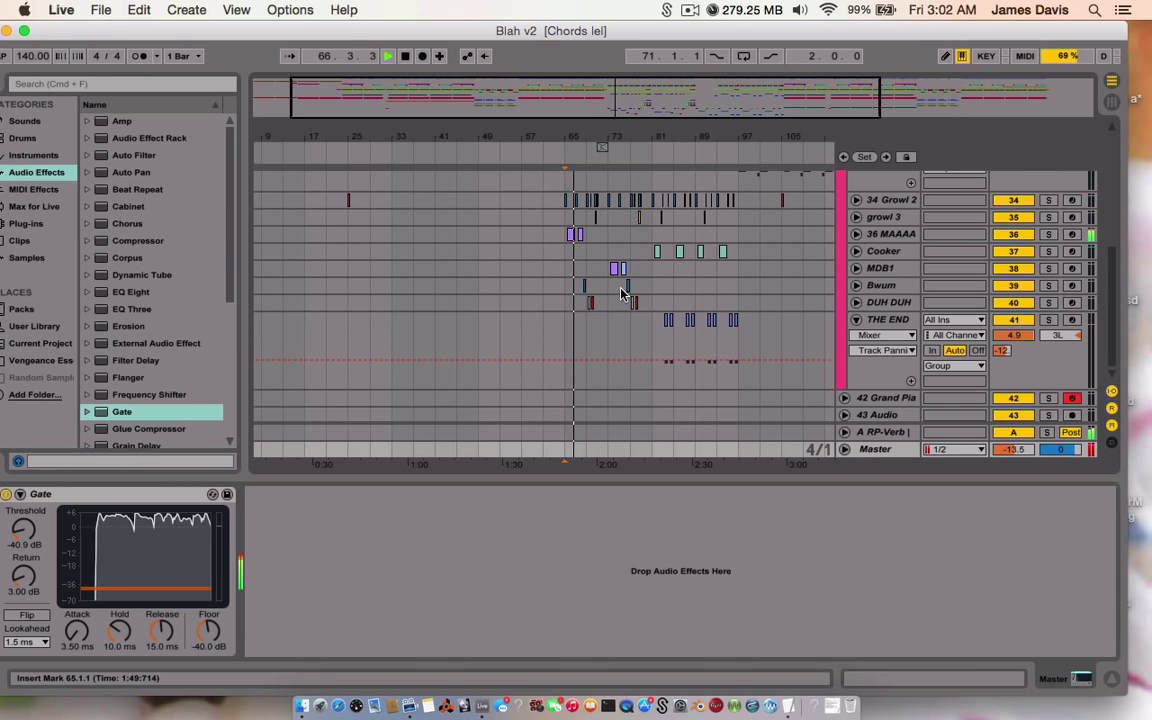
key("space")
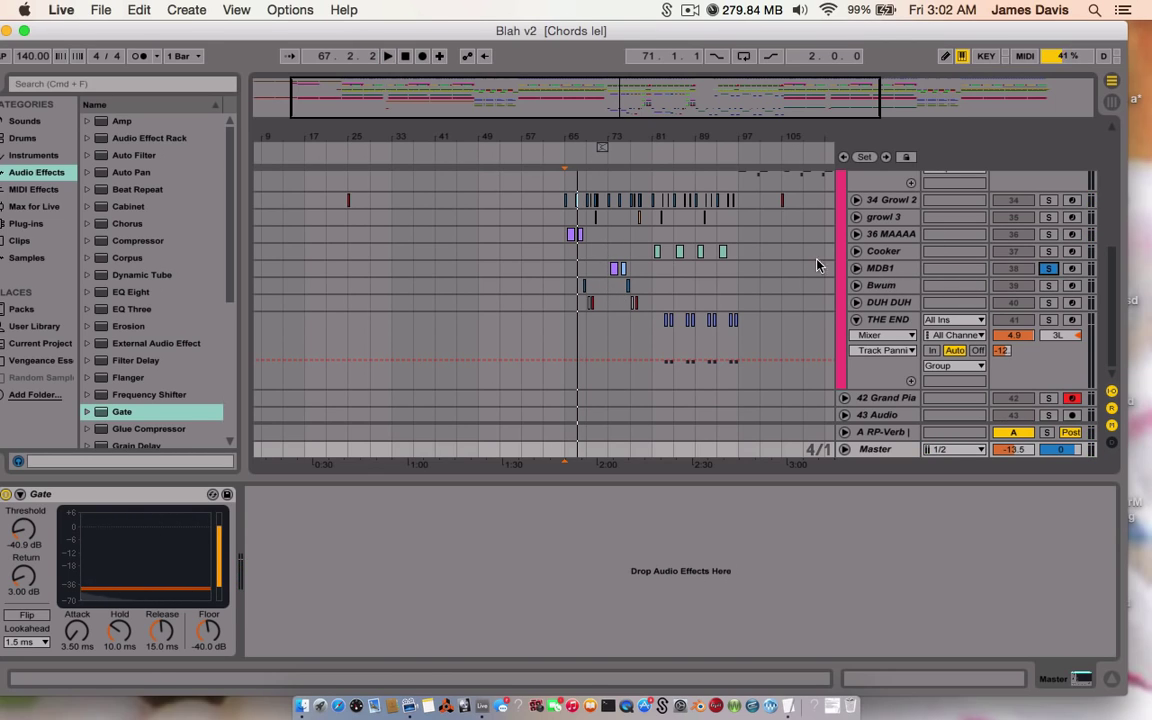
Play the soloed MDB1 track briefly from its clip at bar 73.
left_click(616, 270)
key("space")
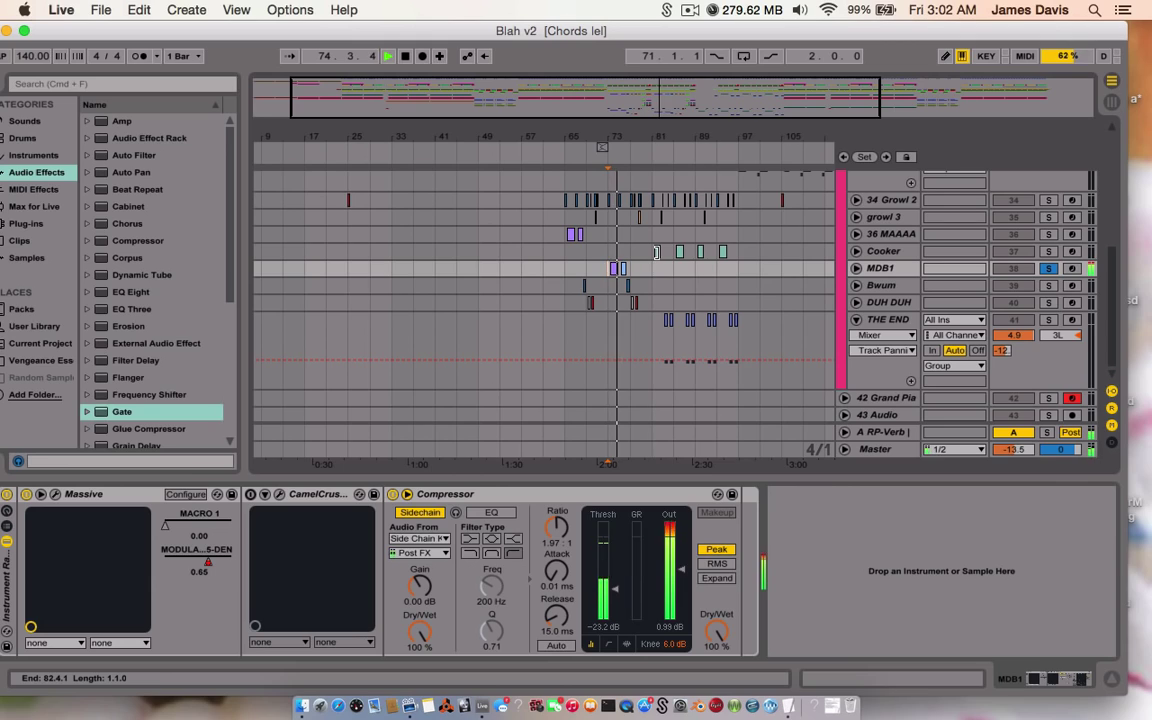
key("space")
Arm MDB1 to audition it from the computer keyboard, and switch solo and arm over to THE END track.
left_click(1070, 270)
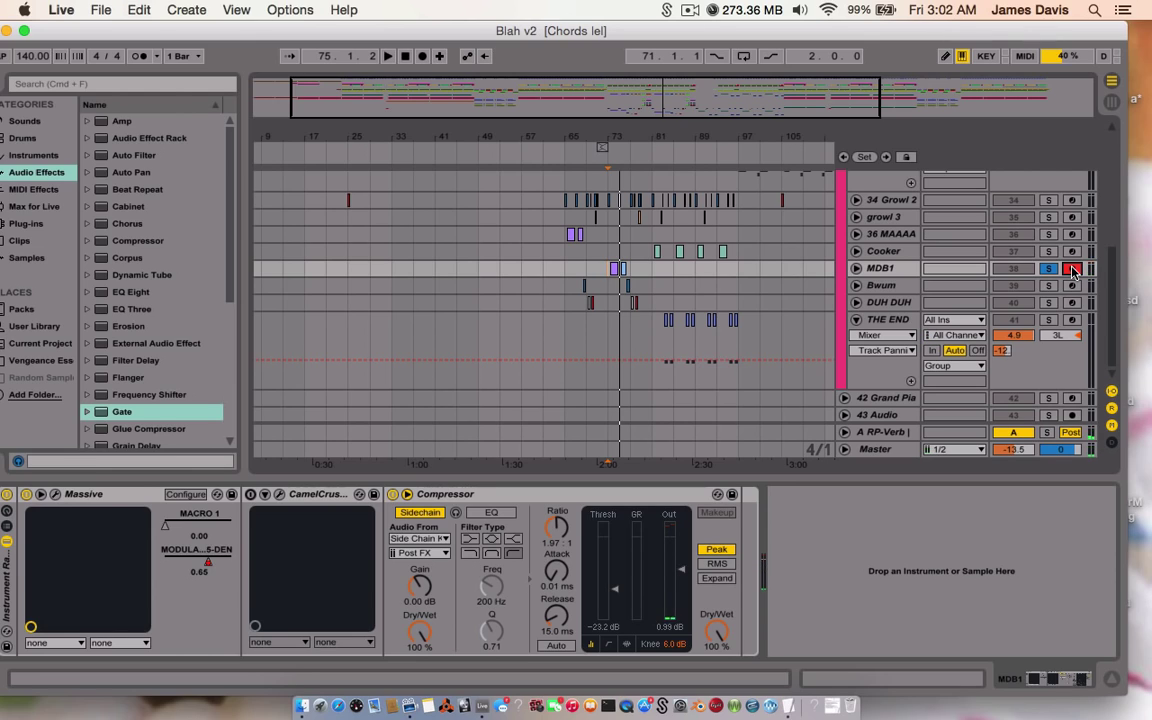
key("z")
left_click(1048, 320)
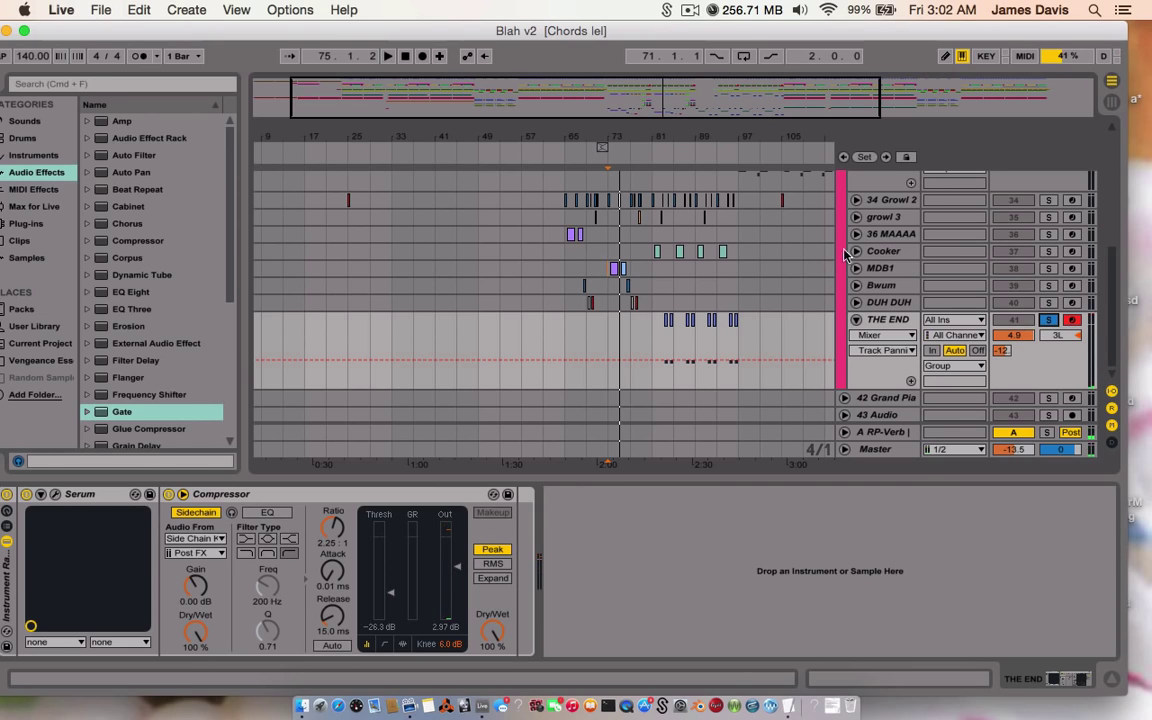
Select the MDB1 track and open the editor window of its Massive synth.
left_click(874, 272)
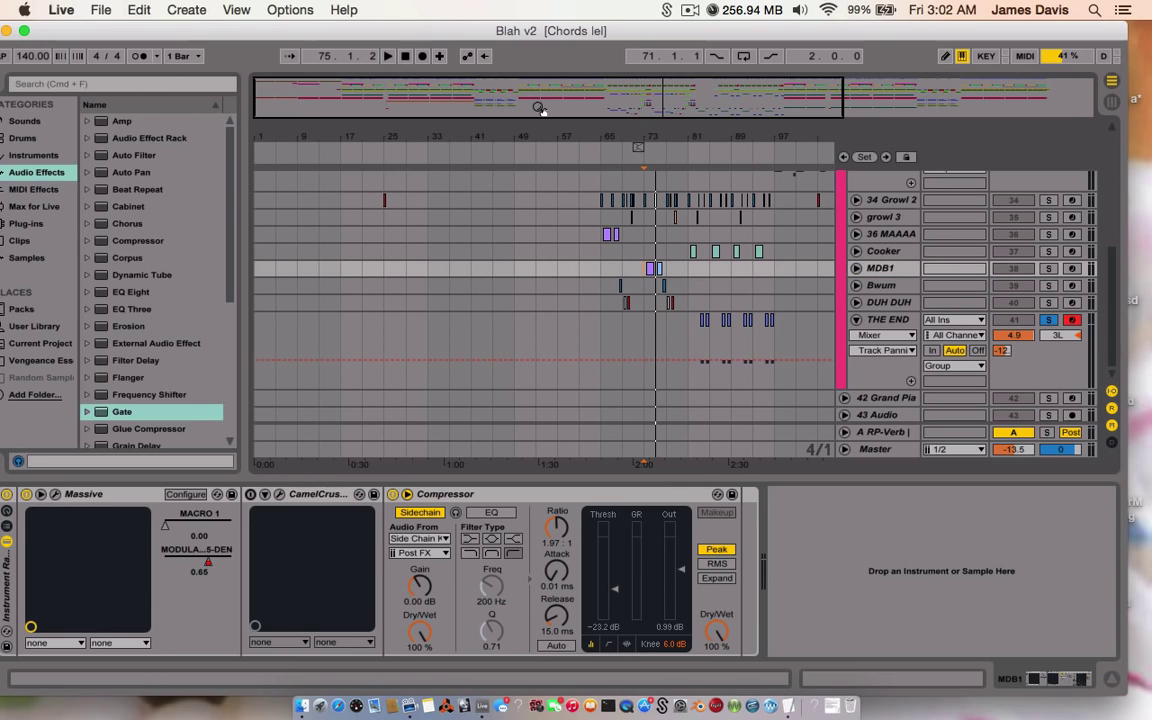
left_click_drag(544, 31, 596, 31)
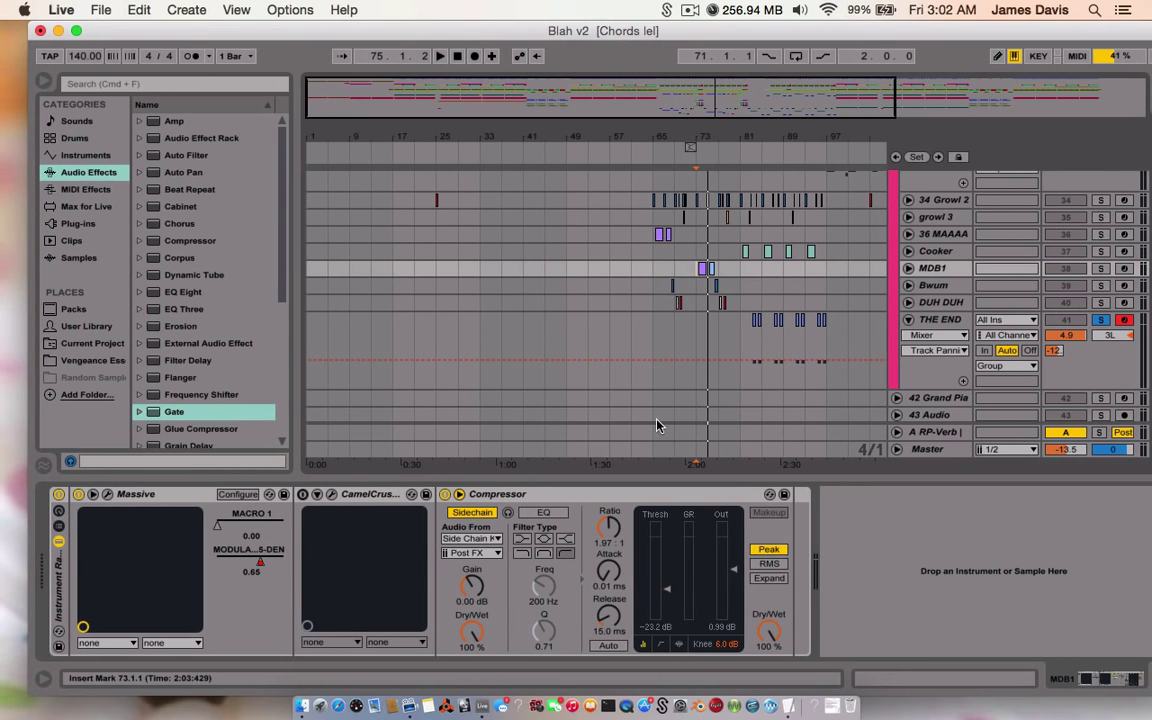
left_click(106, 496)
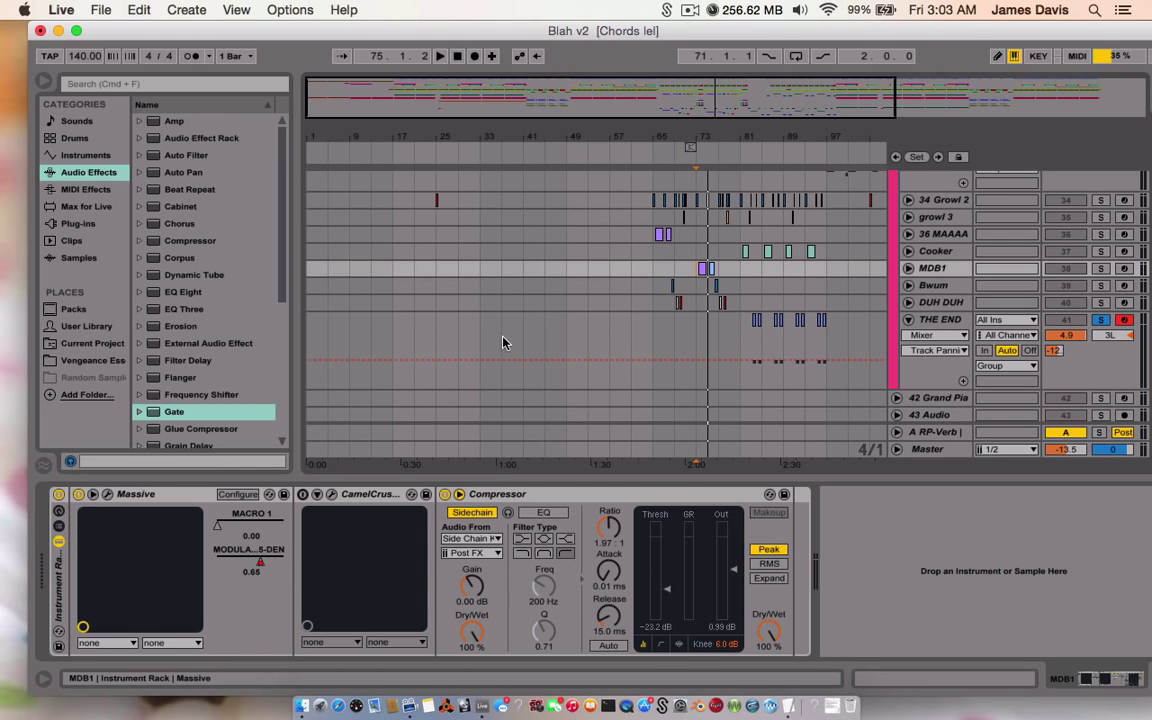
key("super+alt+p")
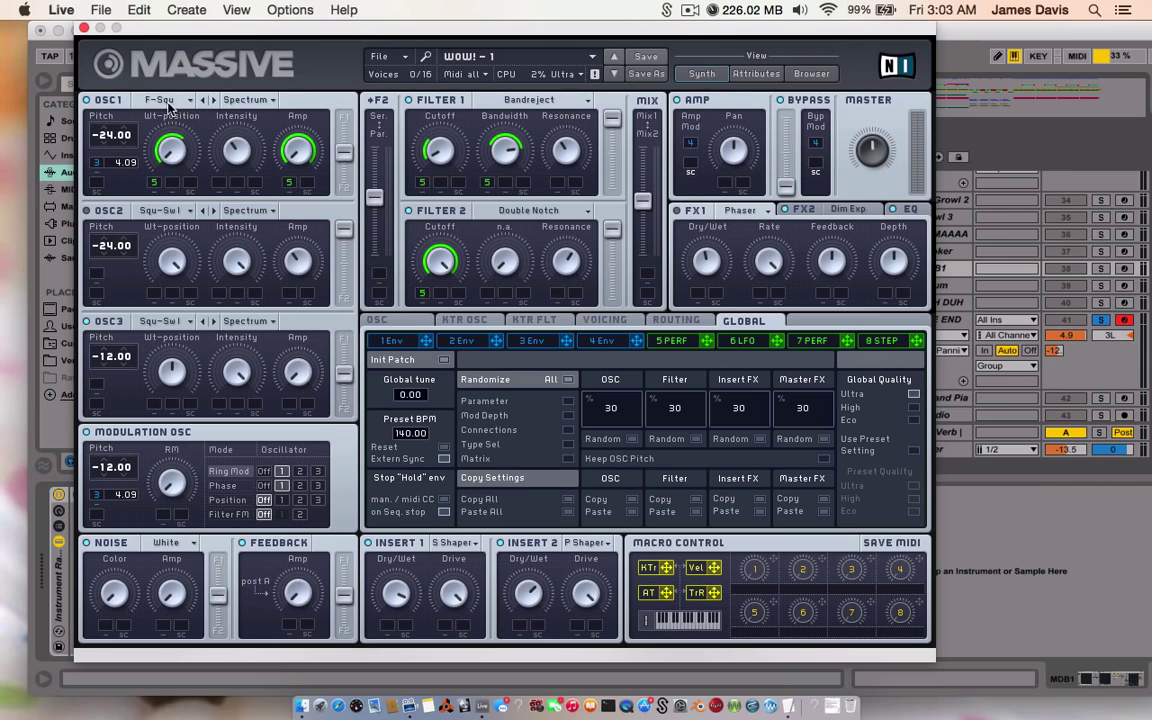
Choose Formant Square as OSC1's wavetable and show the 5 Perf modulator with its Load Curve selection.
left_click(166, 100)
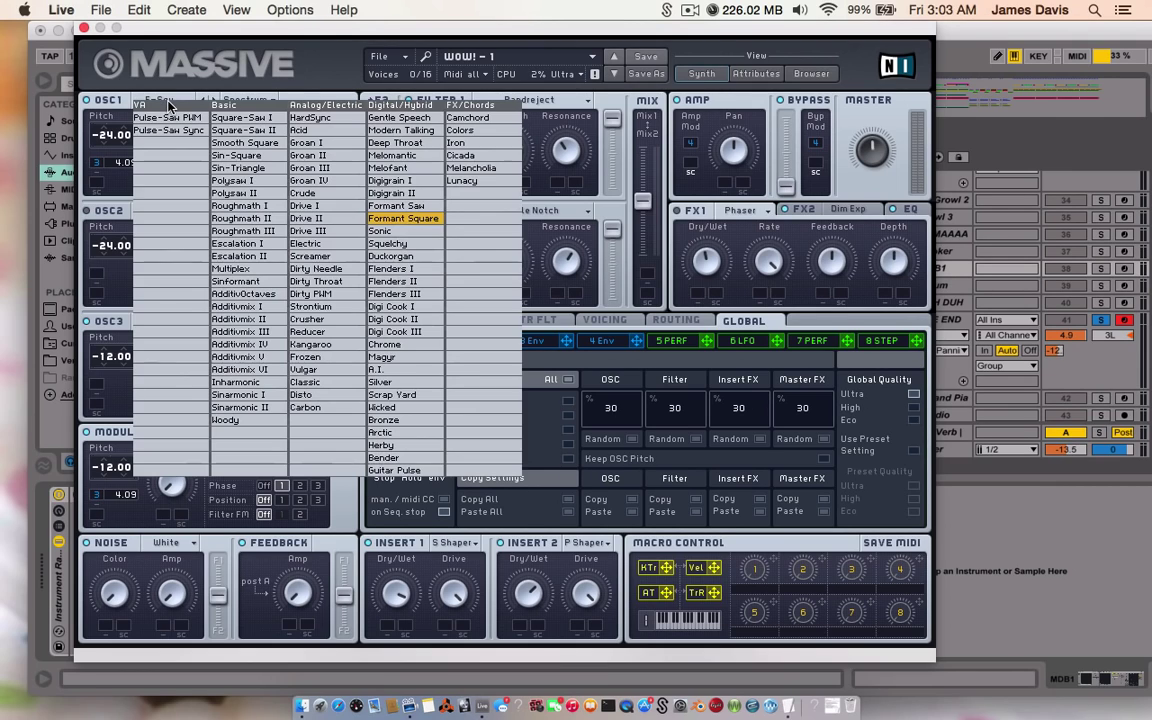
left_click(405, 219)
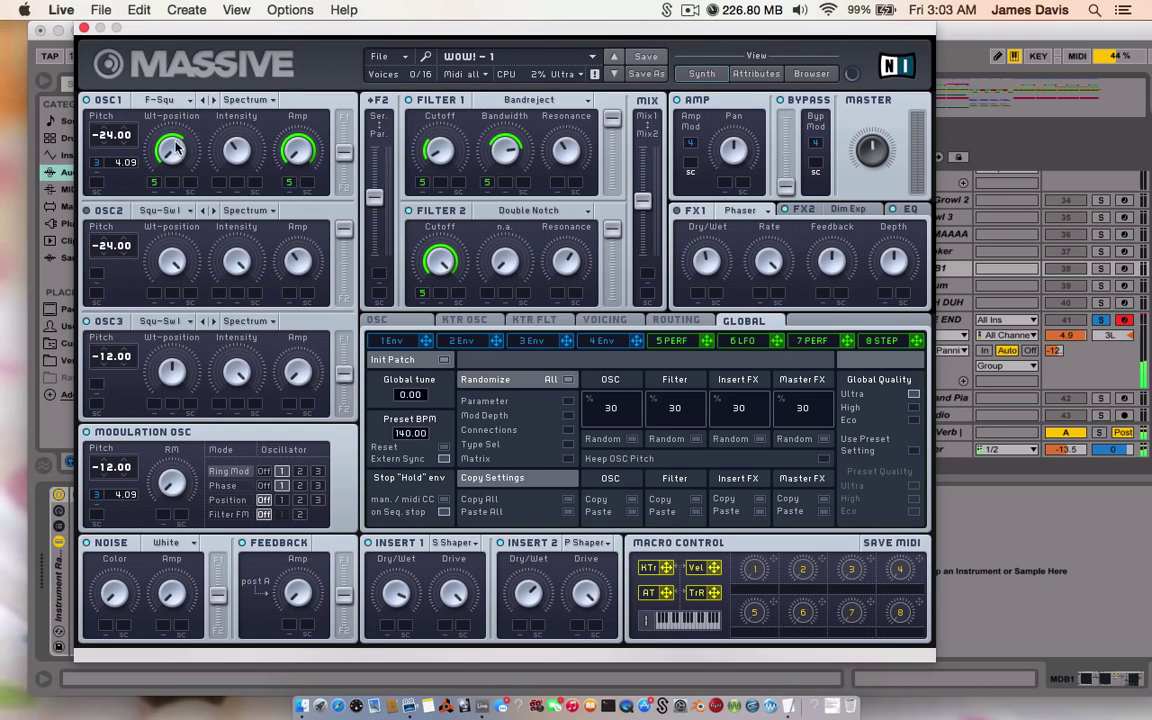
left_click(672, 341)
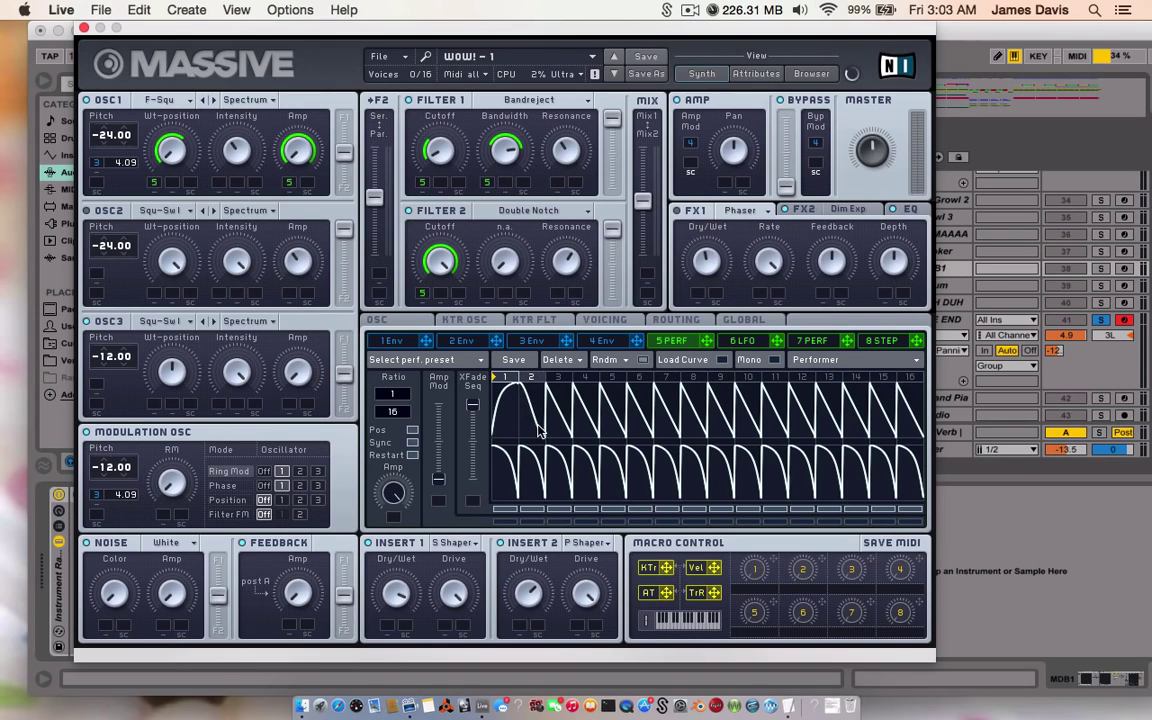
left_click(683, 359)
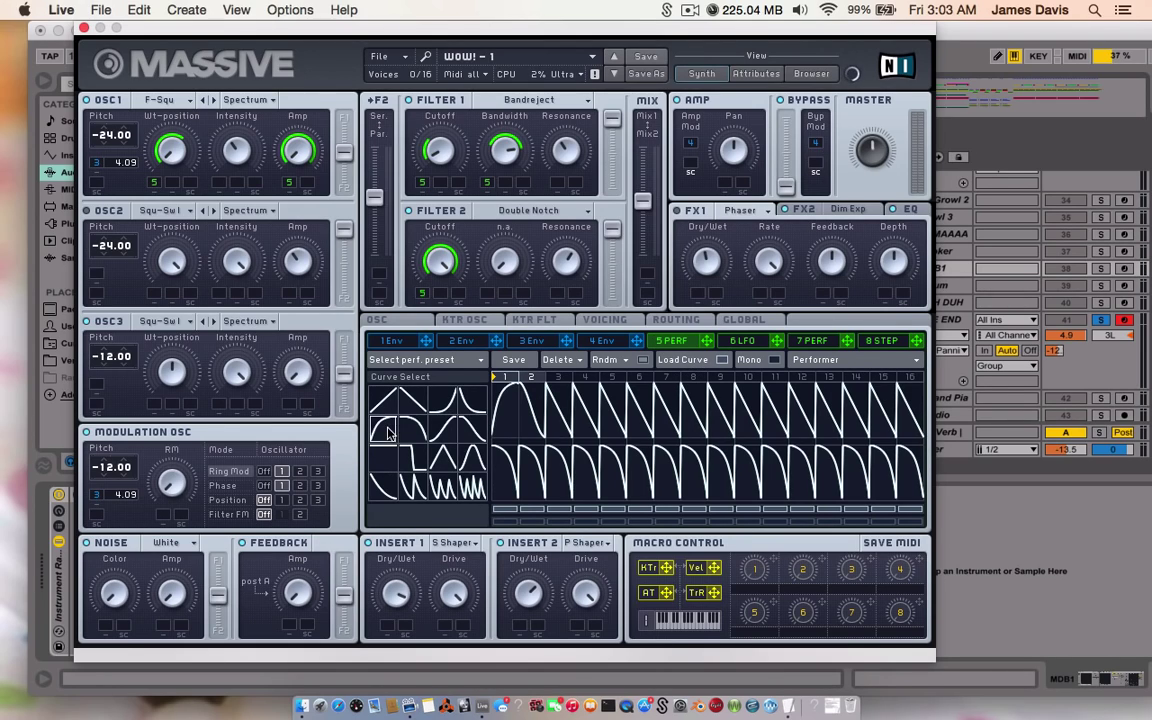
left_click(507, 410)
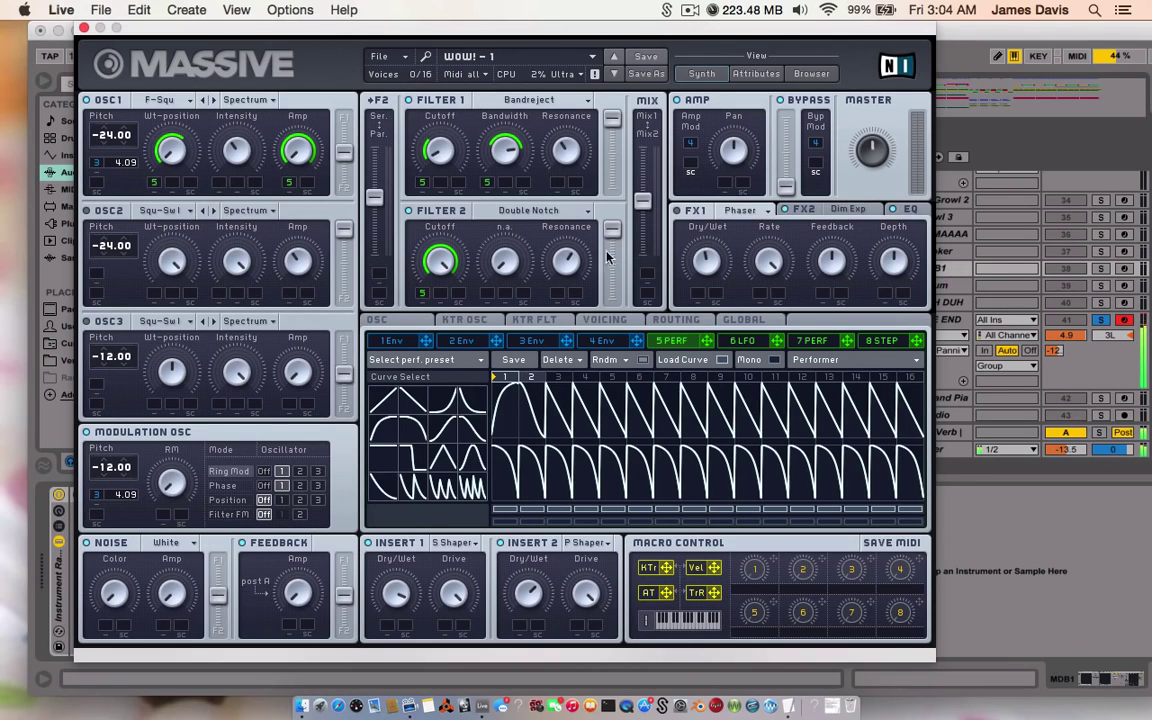
Arm and solo the MDB1 track to audition the Massive patch.
left_click(1125, 270)
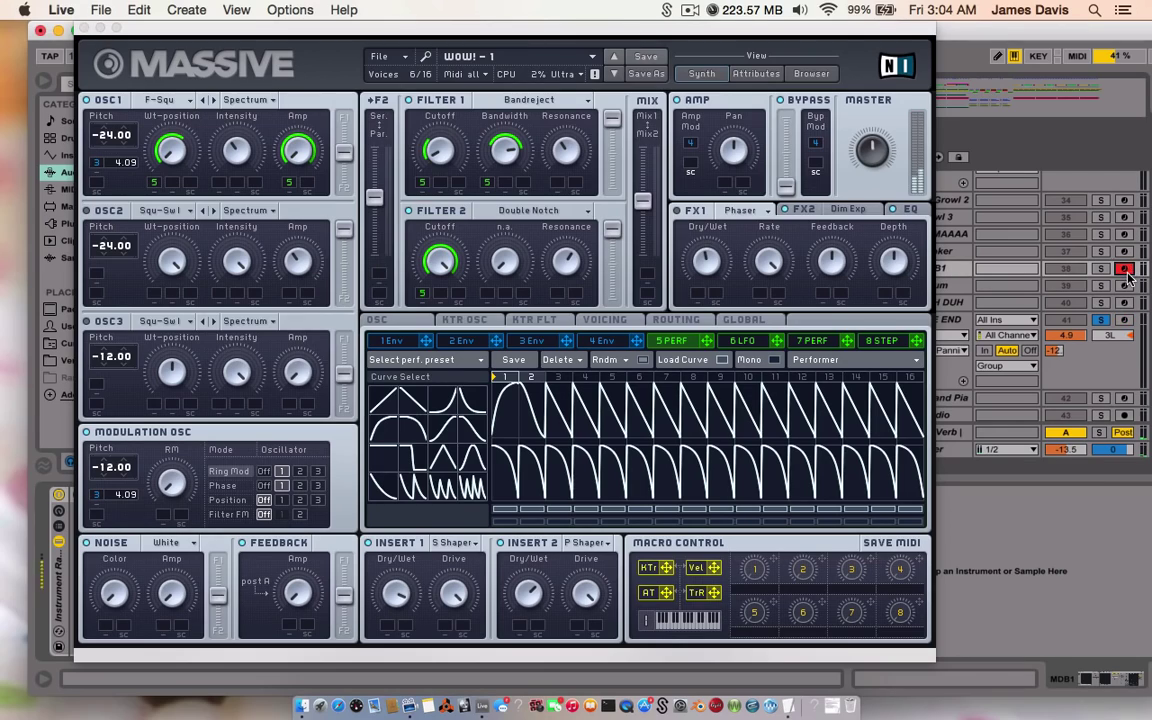
left_click(1100, 270)
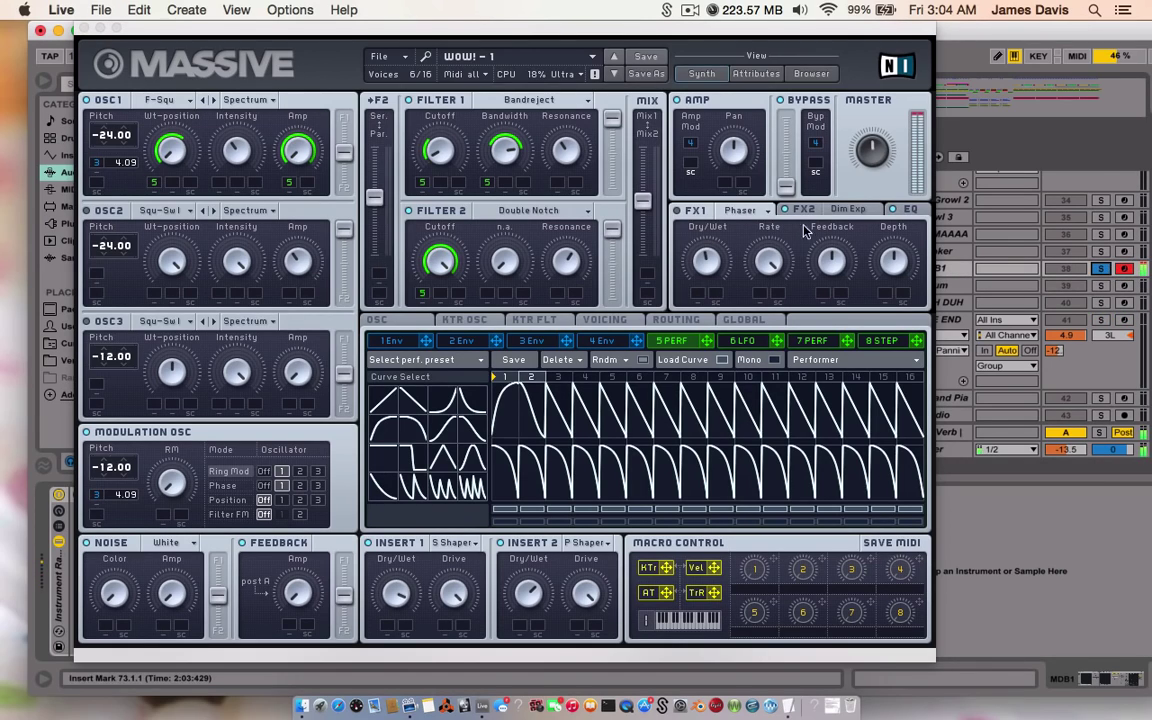
Try lowering THE END track's A-RP-Verb send to -inf.
left_click(1055, 351)
left_click_drag(1055, 351, 1060, 346)
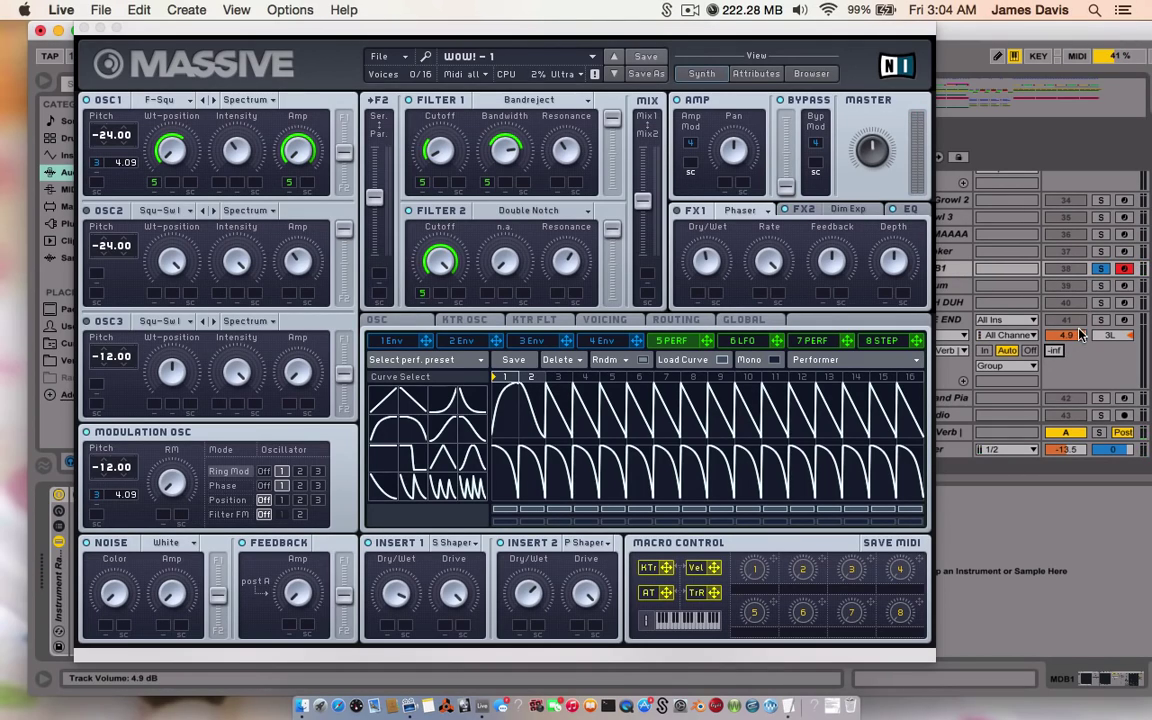
Unfold the MDB1 track, turn off its solo and raise its track volume.
left_click_drag(757, 36, 685, 22)
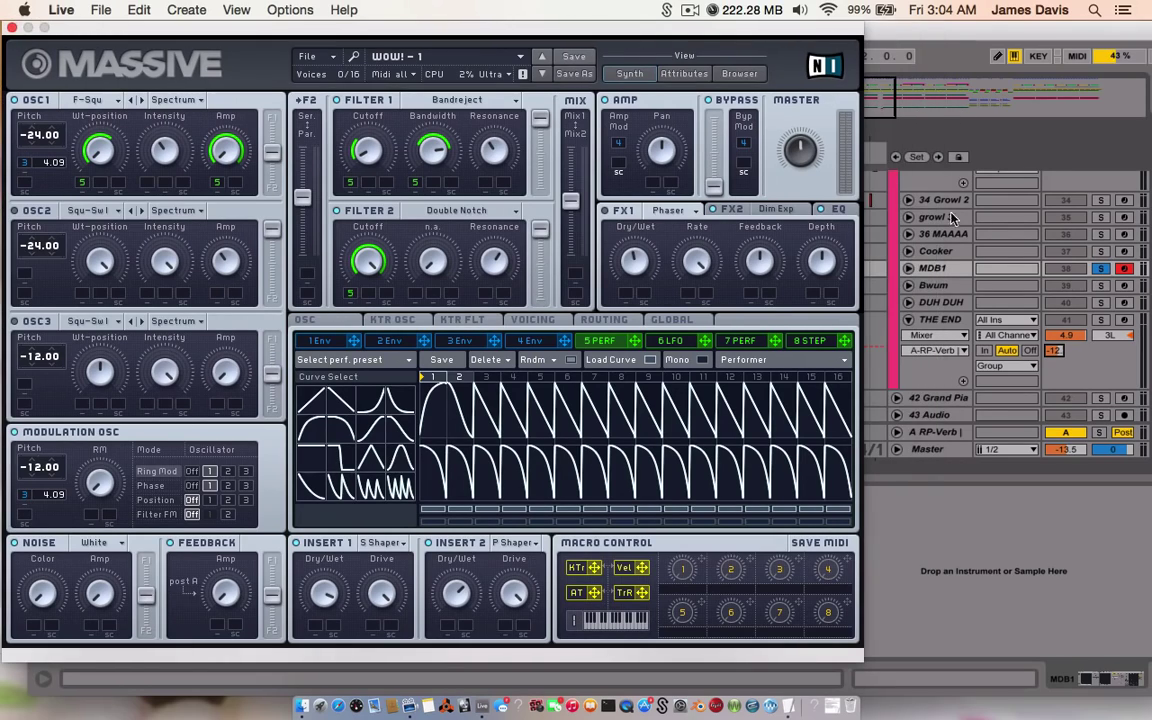
left_click(908, 268)
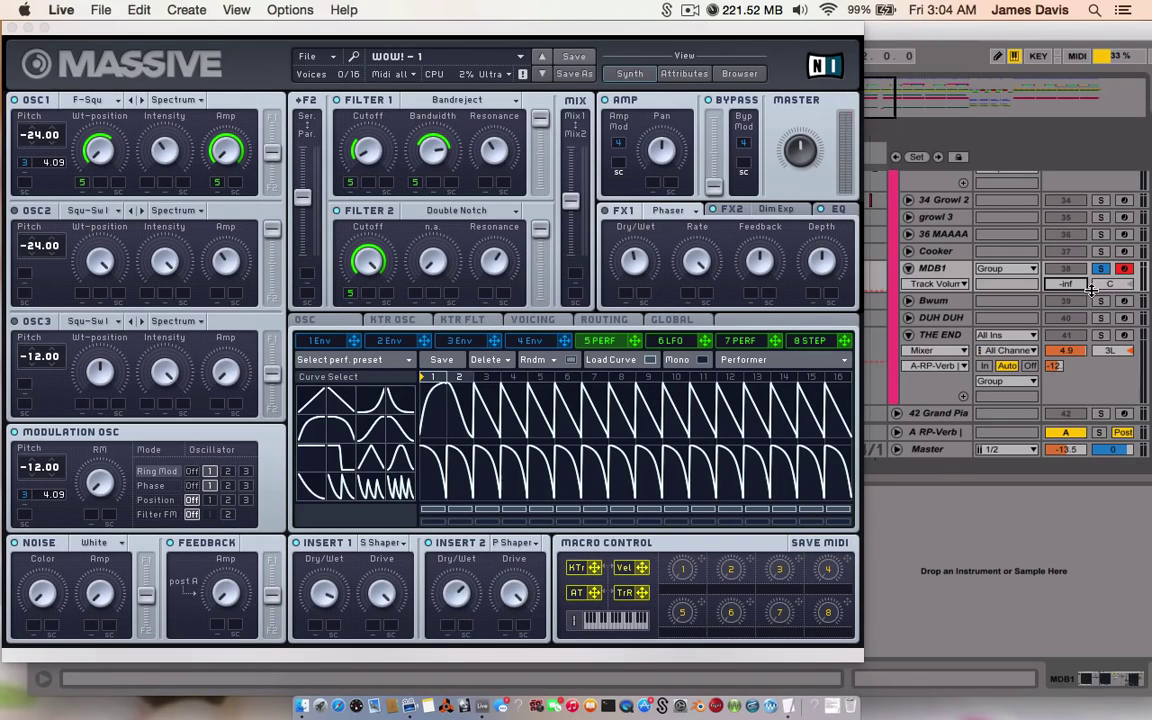
left_click(1100, 268)
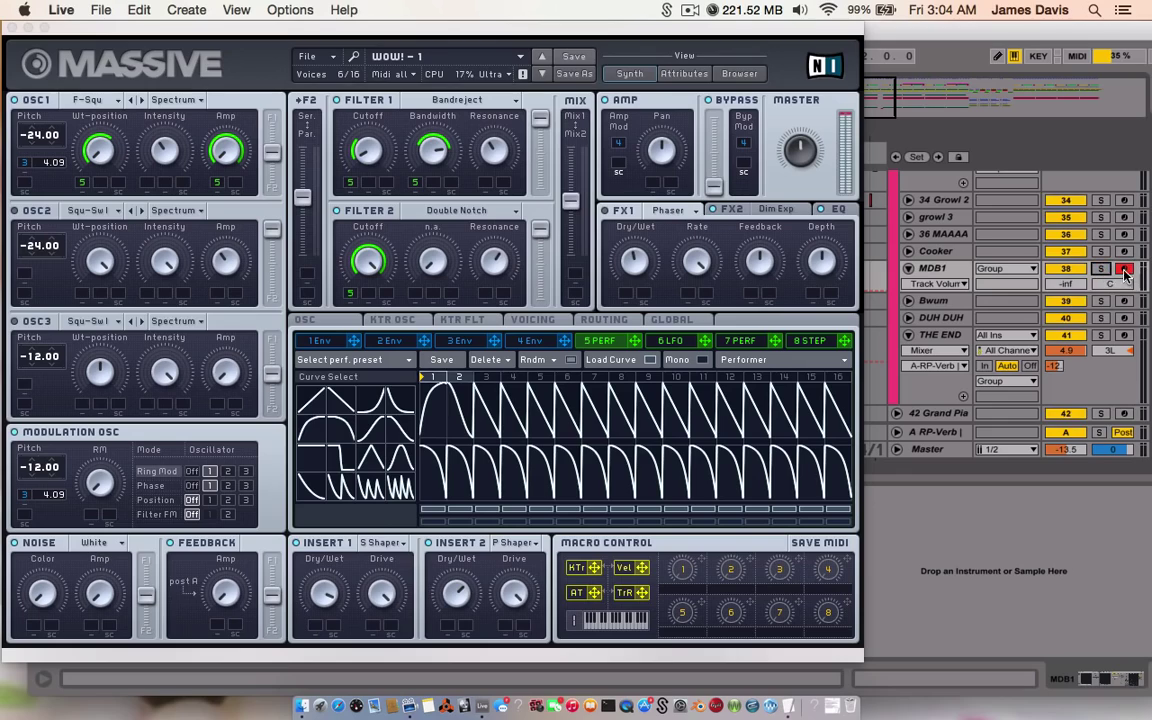
left_click(1070, 285)
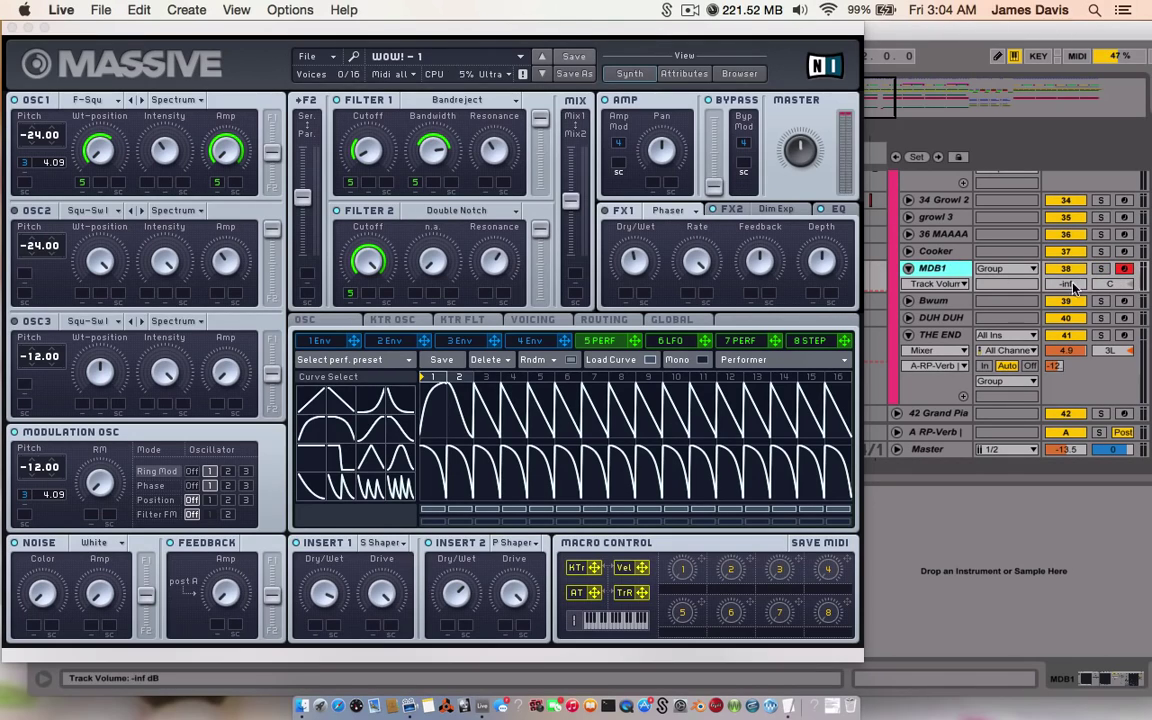
left_click_drag(1073, 287, 1073, 213)
Show the settings of the 3 Env envelope in the Massive patch.
left_click_drag(691, 22, 897, 22)
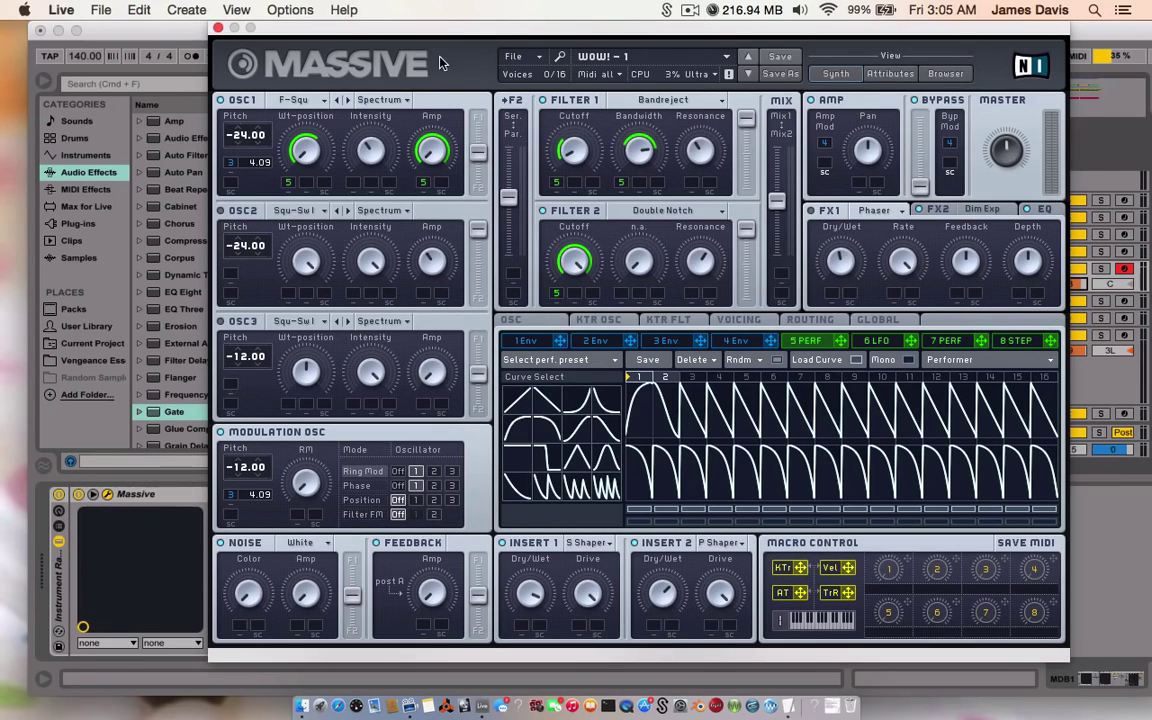
left_click(688, 341)
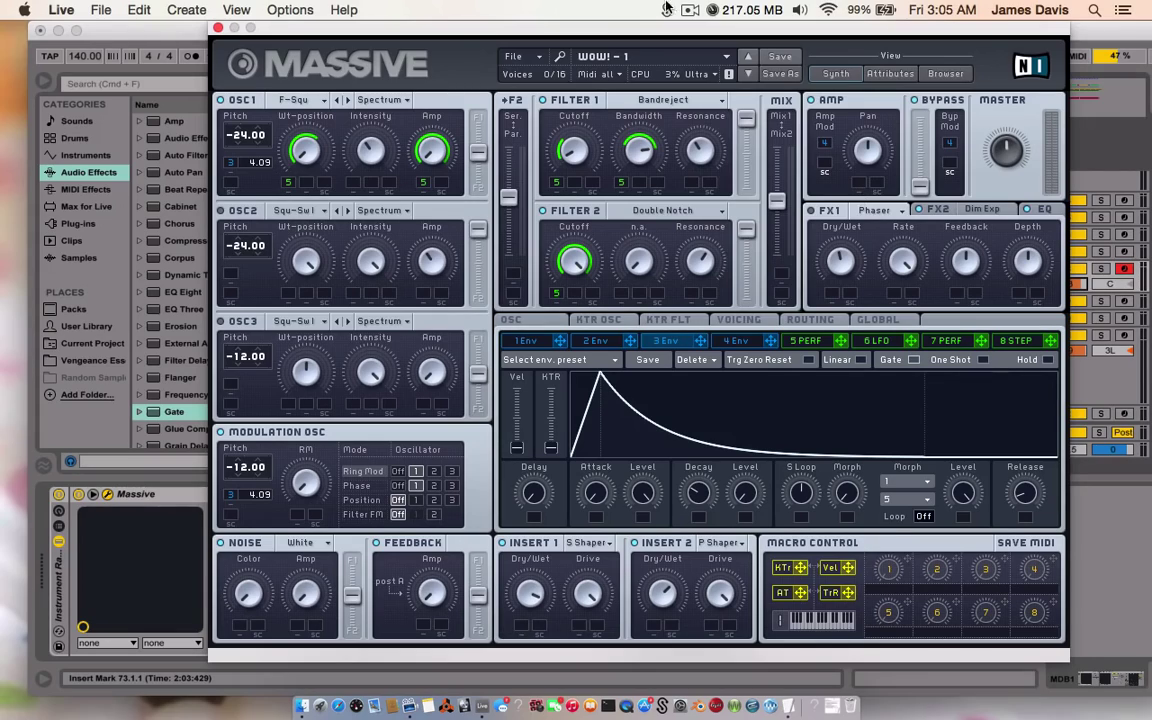
left_click(688, 10)
left_click(688, 10)
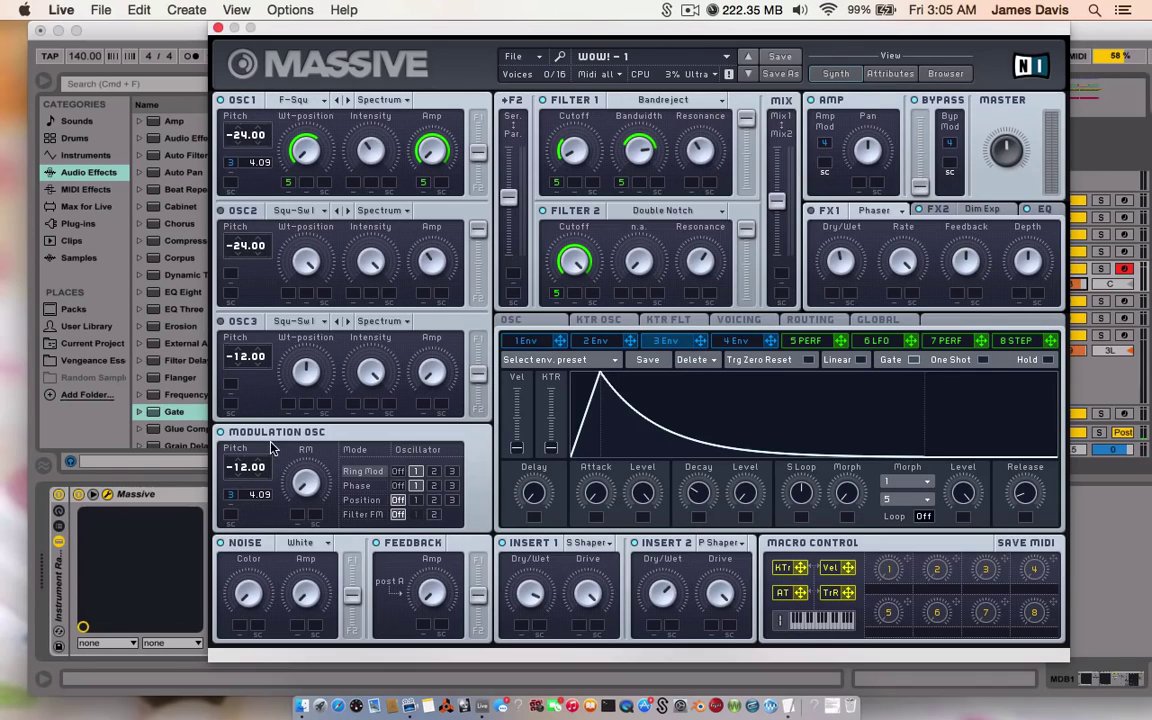
Compare the modulation oscillator with Phase modulation off and back on oscillator 1, and review its Phase and Ring Mod settings.
left_click(398, 486)
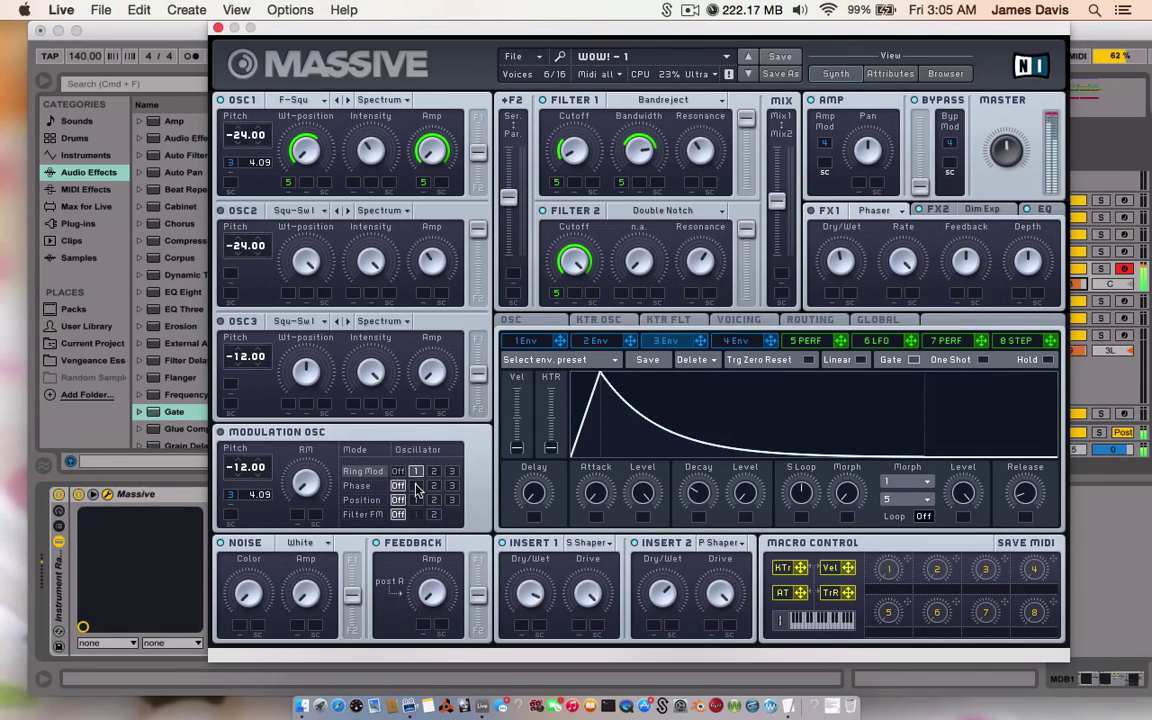
left_click(416, 486)
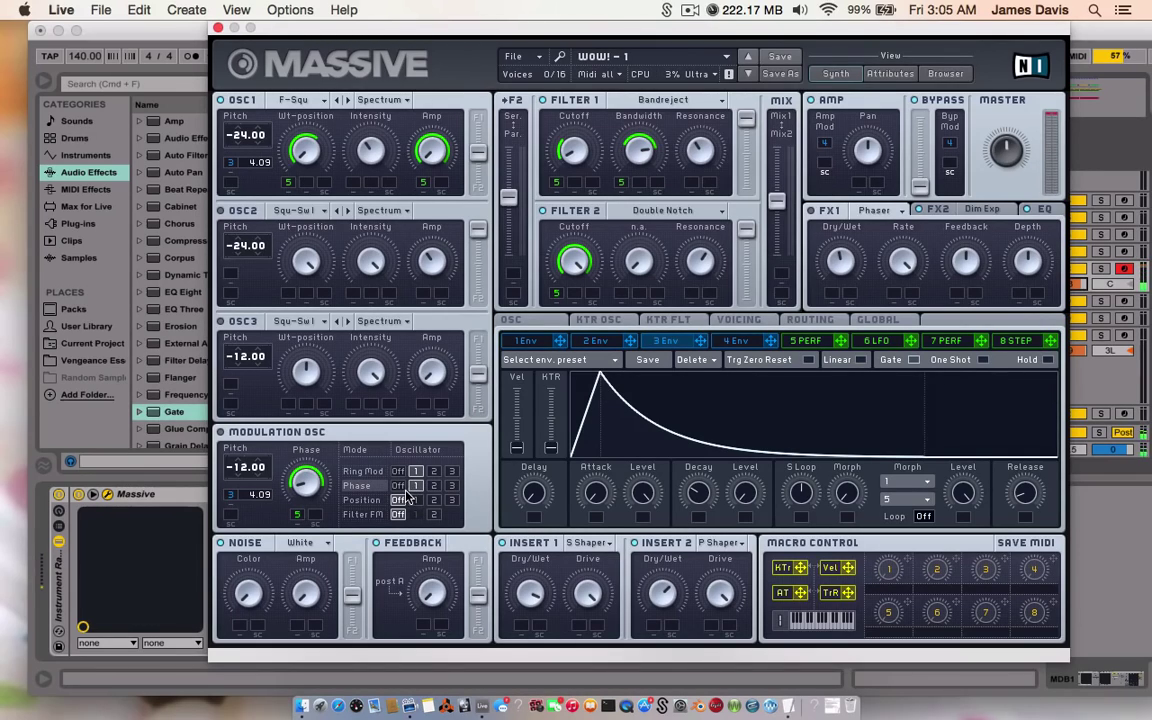
left_click(370, 472)
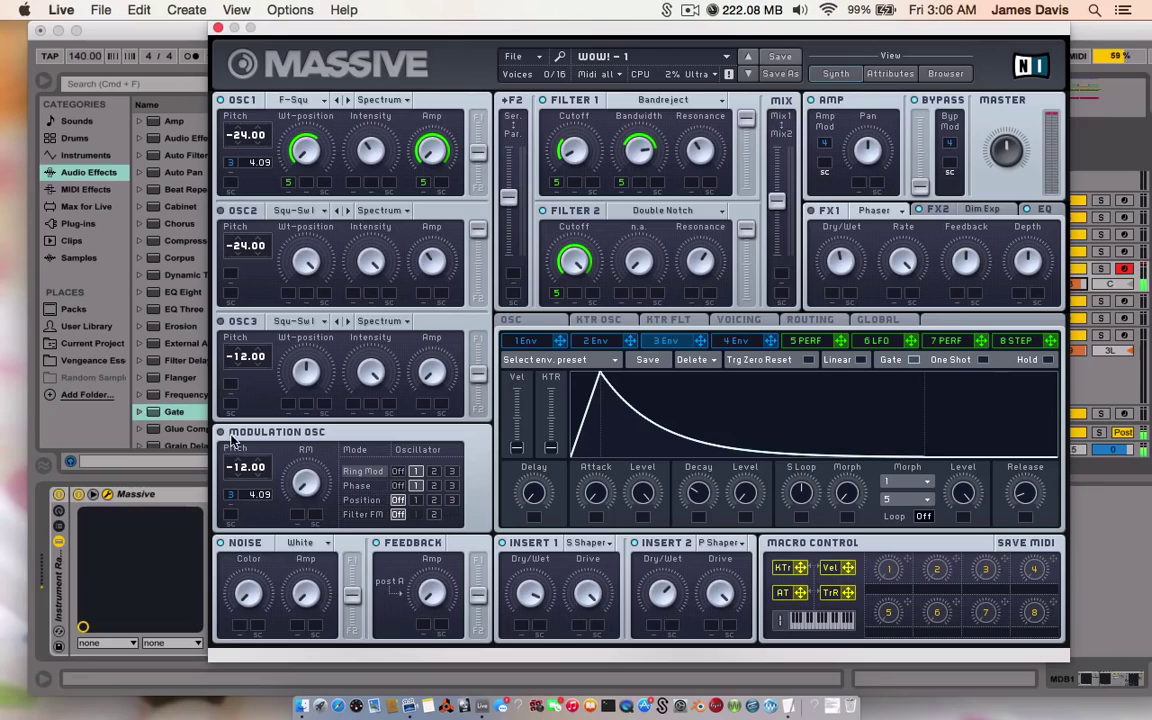
left_click(362, 487)
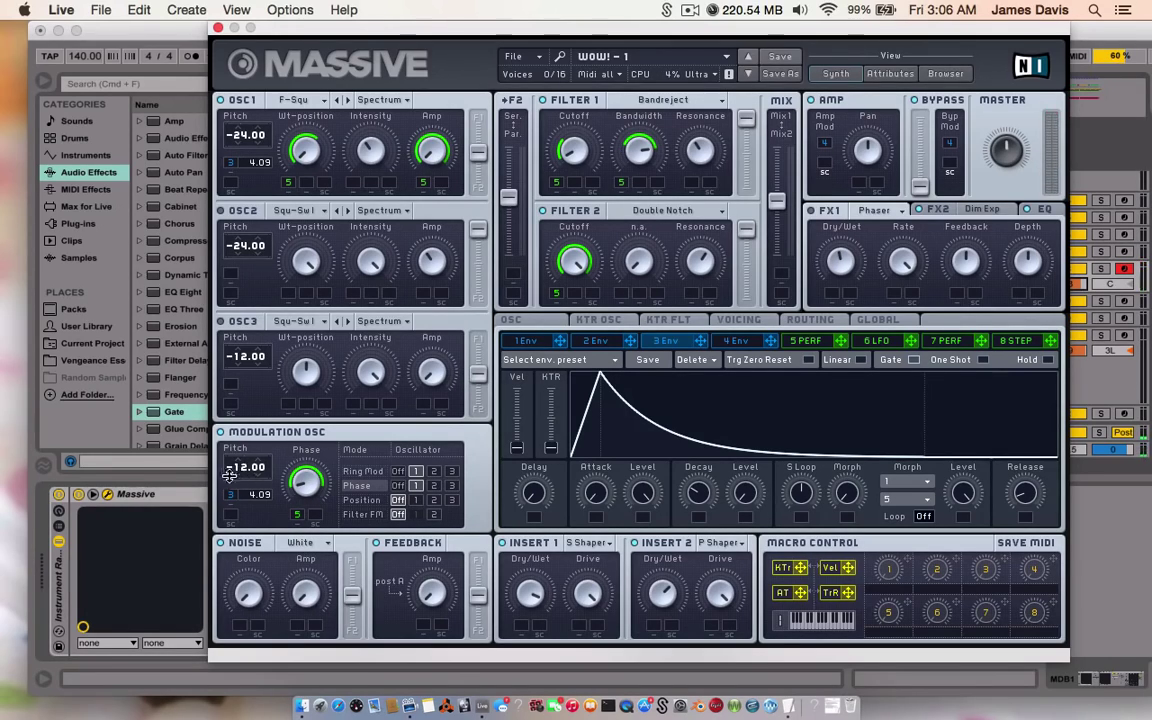
left_click(372, 471)
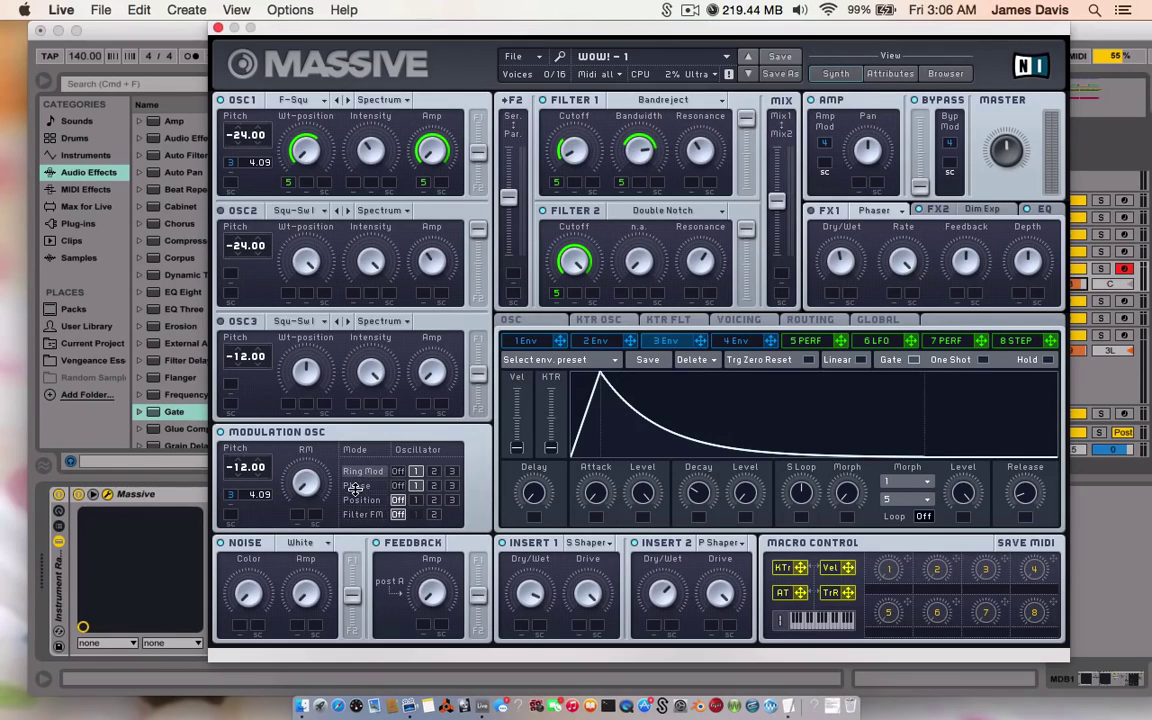
Show the filter types available for Filter 1, keep Bandreject, and view the 4 Env envelope settings.
left_click(673, 102)
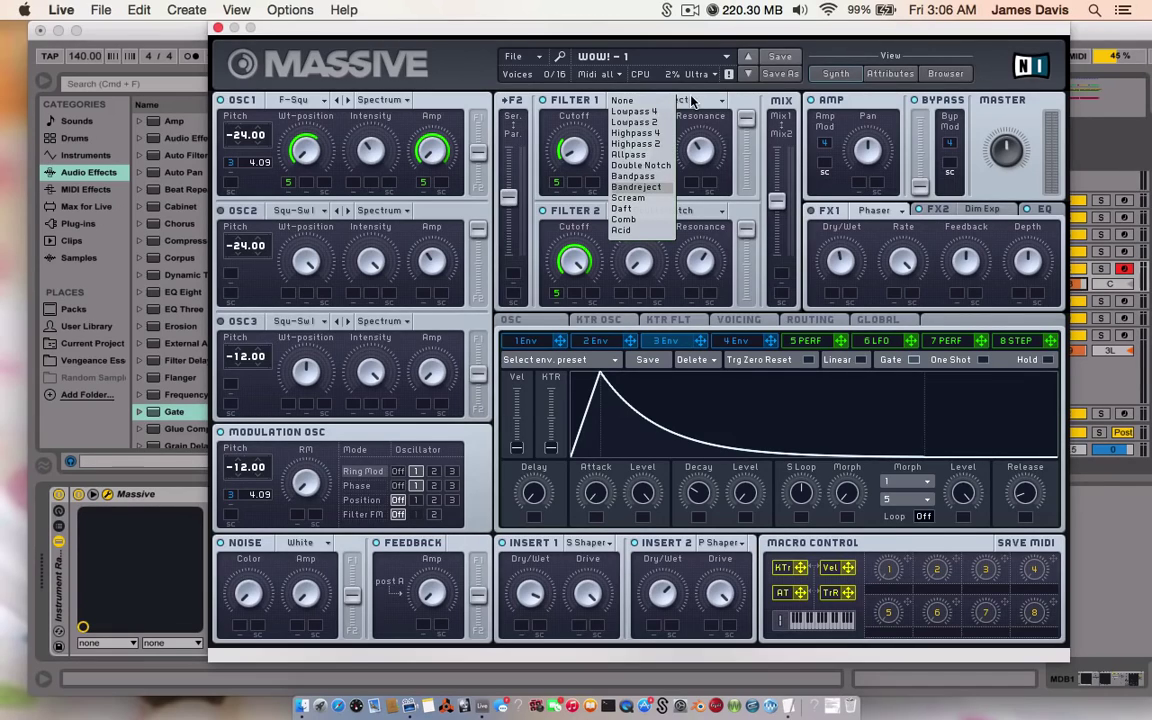
left_click(640, 187)
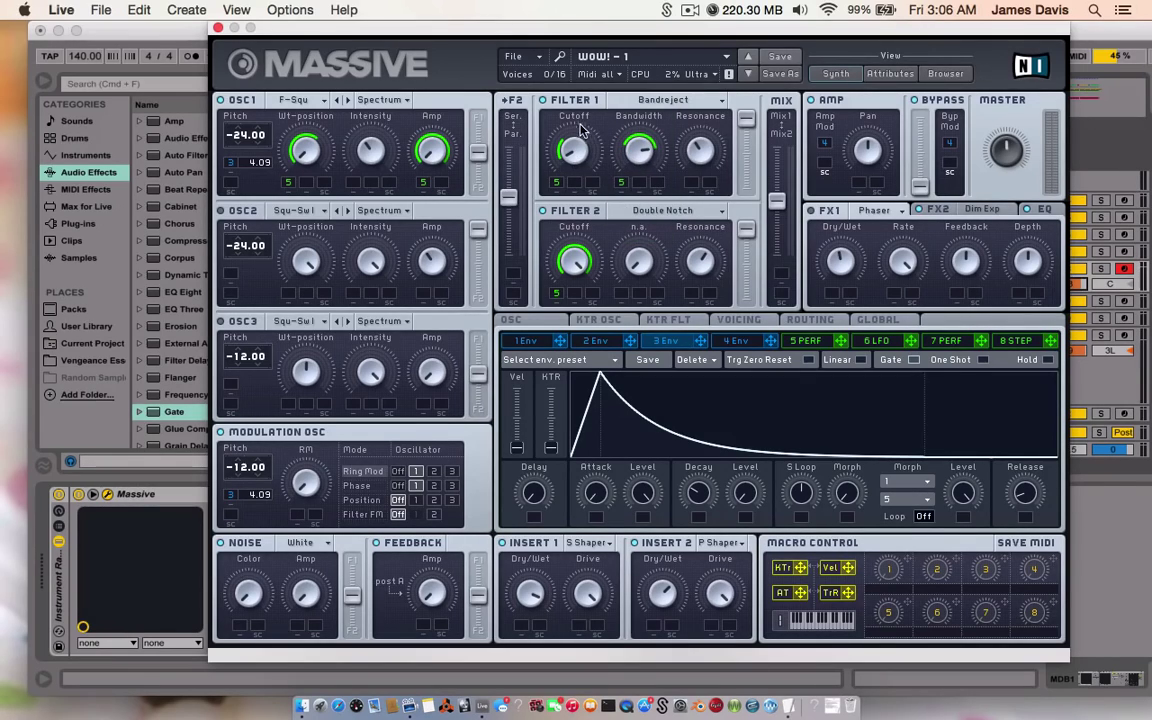
left_click_drag(576, 146, 570, 165)
left_click(738, 341)
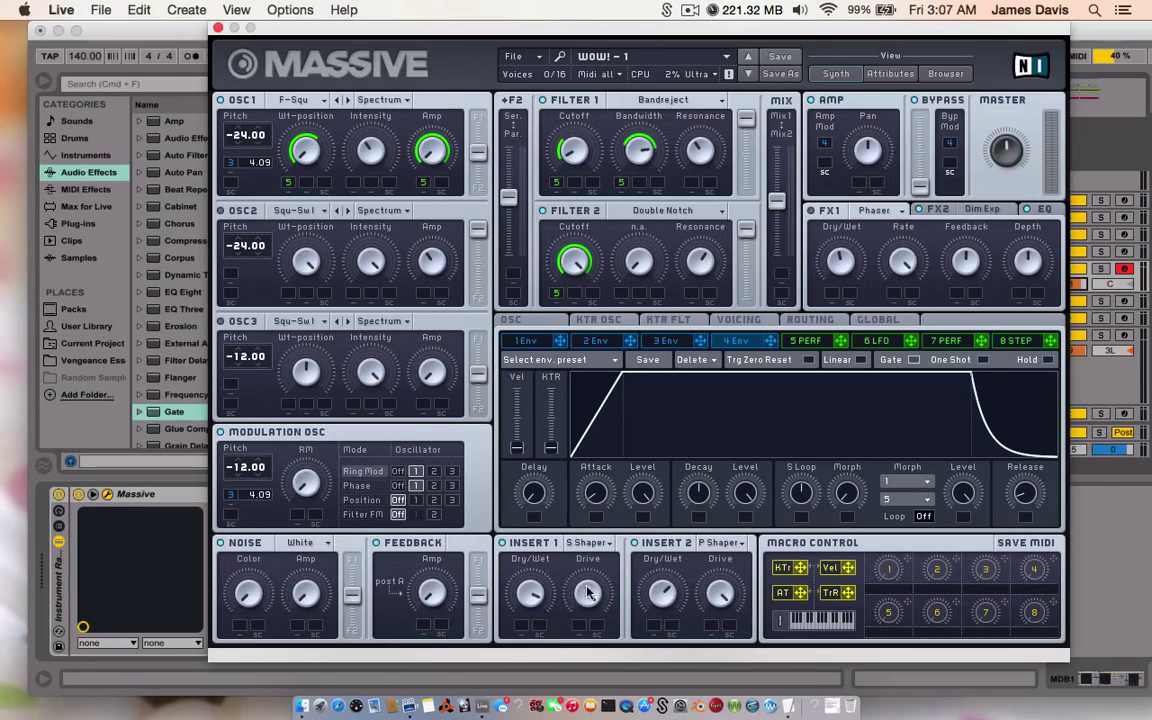
Switch the Insert 1 effect to None and back to Sine Shaper.
left_click(588, 543)
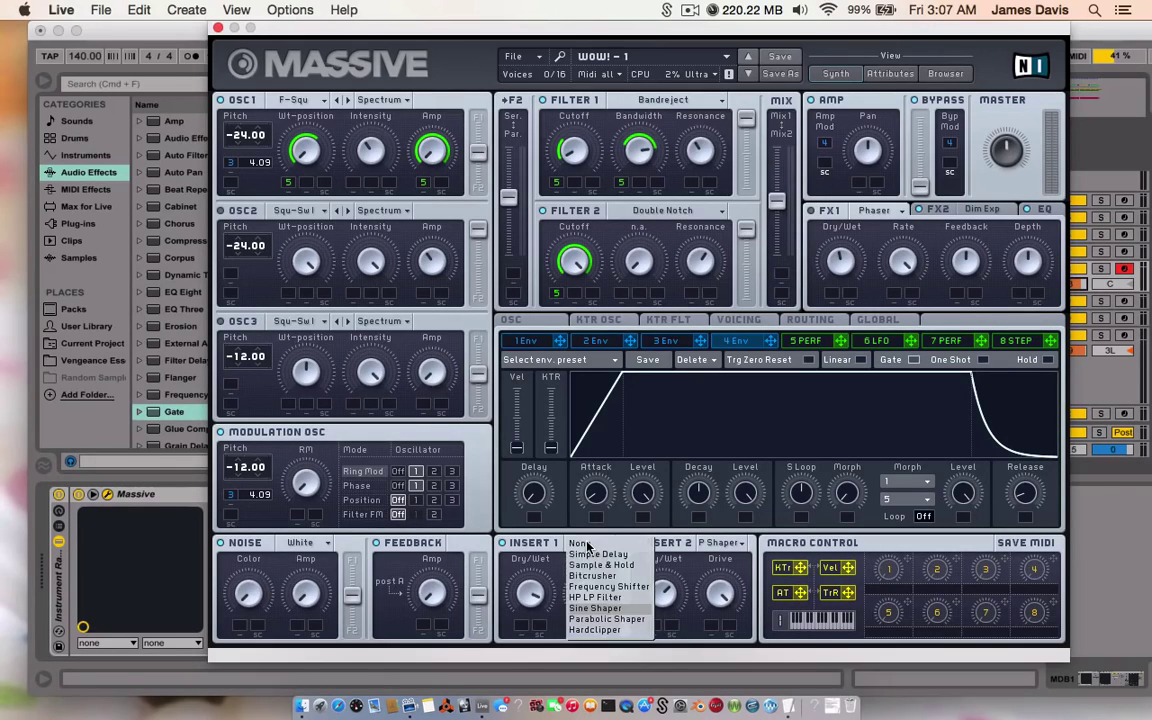
left_click(587, 546)
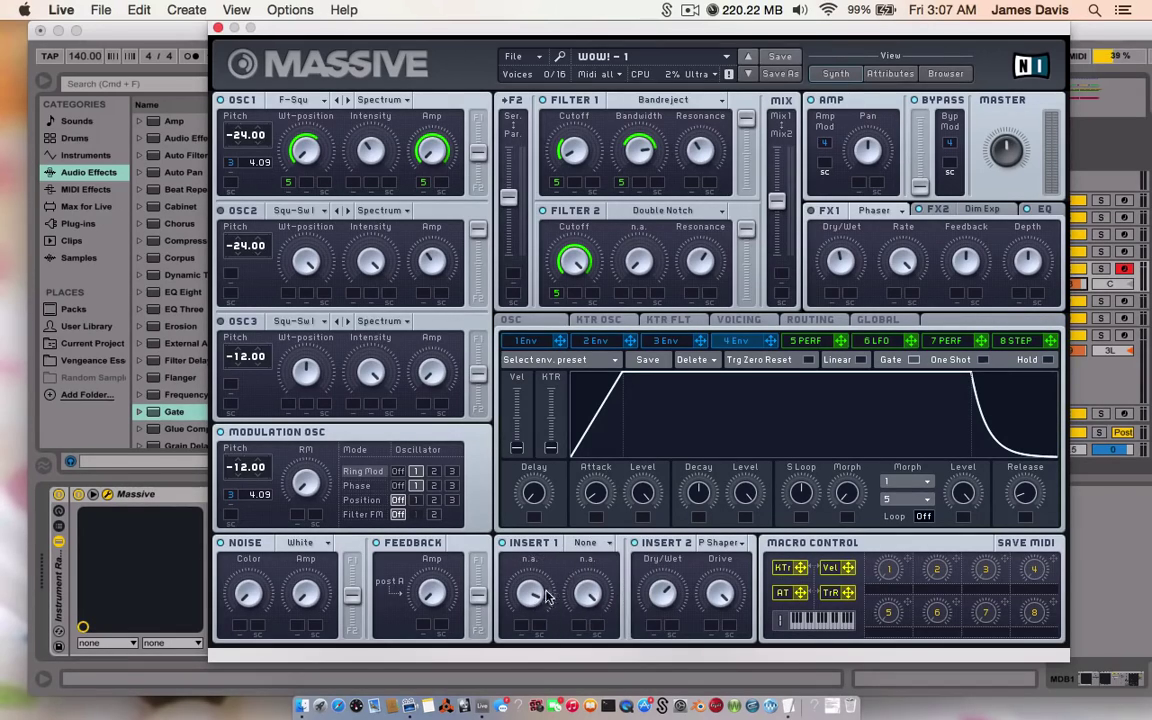
left_click(588, 543)
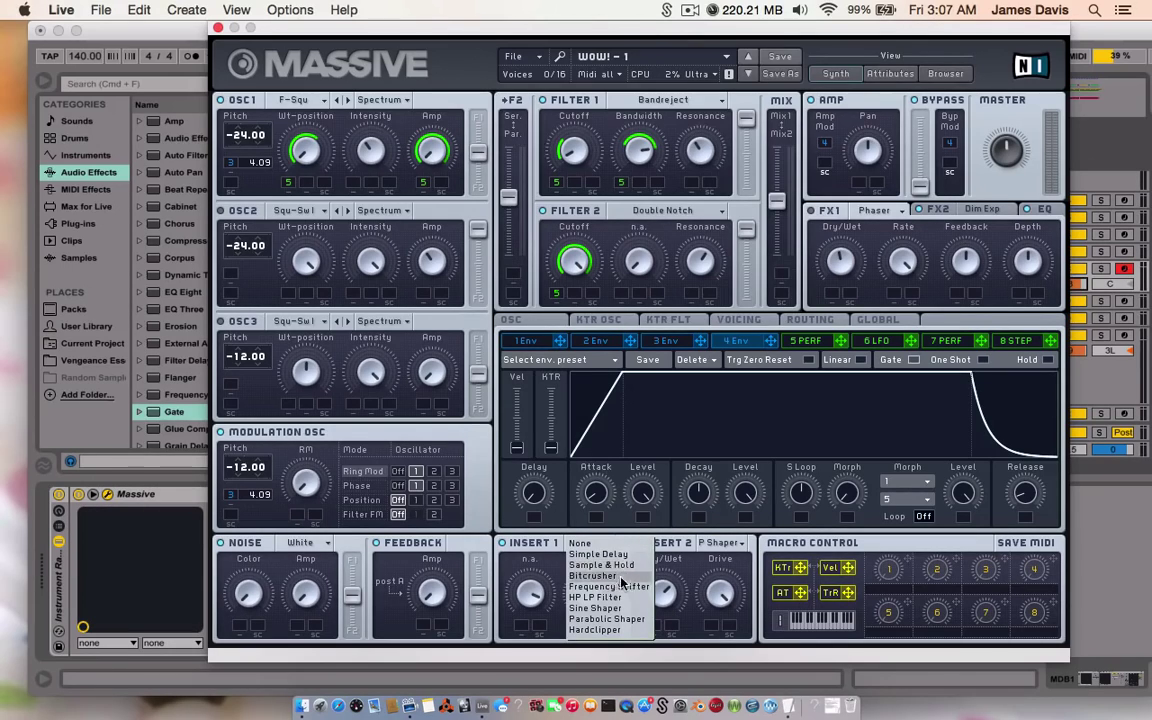
left_click(610, 608)
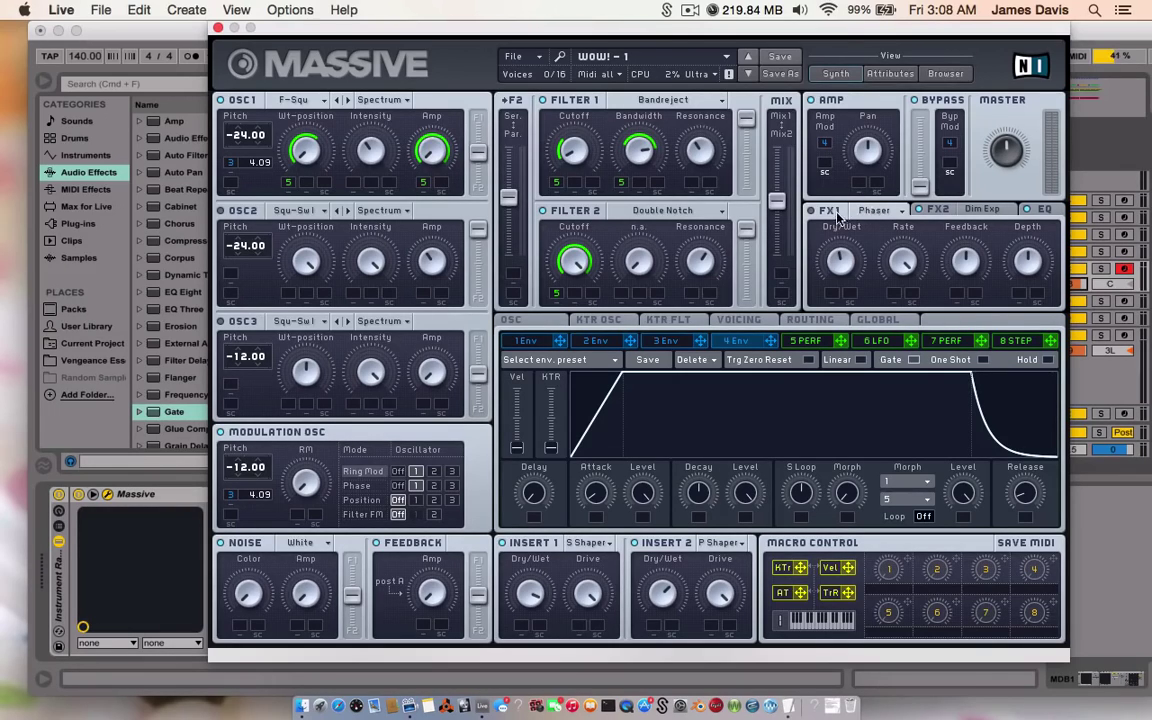
Show the settings of the FX2 Dimension Expander and the EQ.
left_click(975, 212)
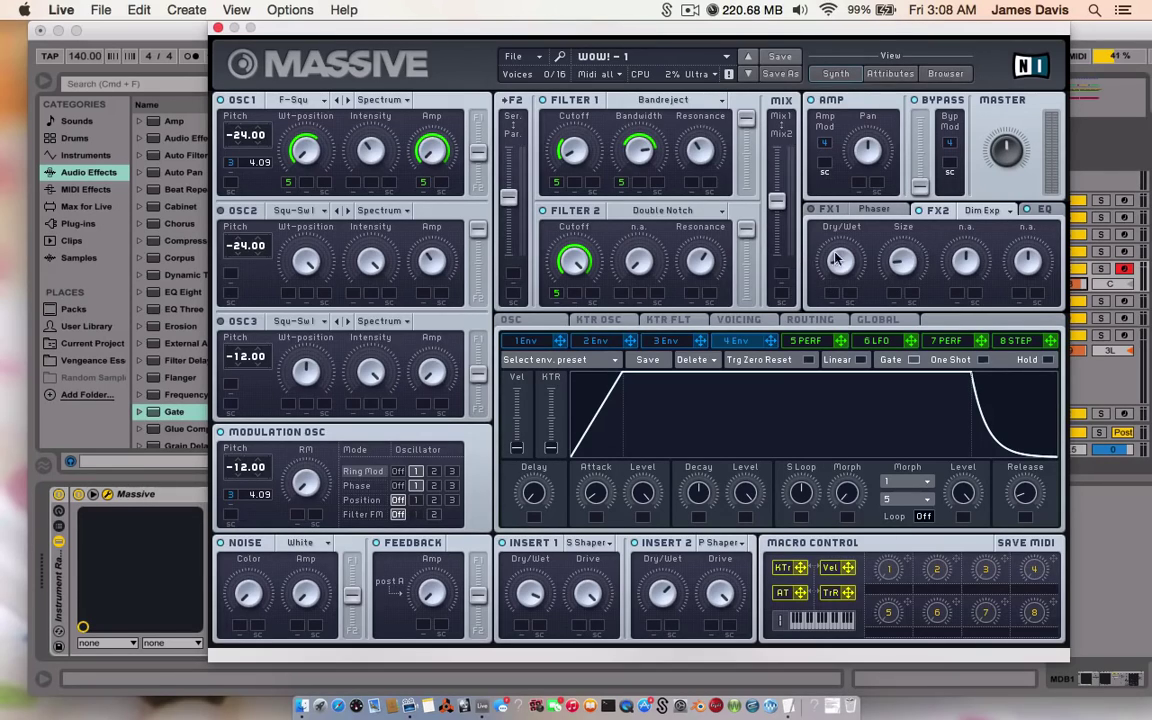
left_click(1040, 212)
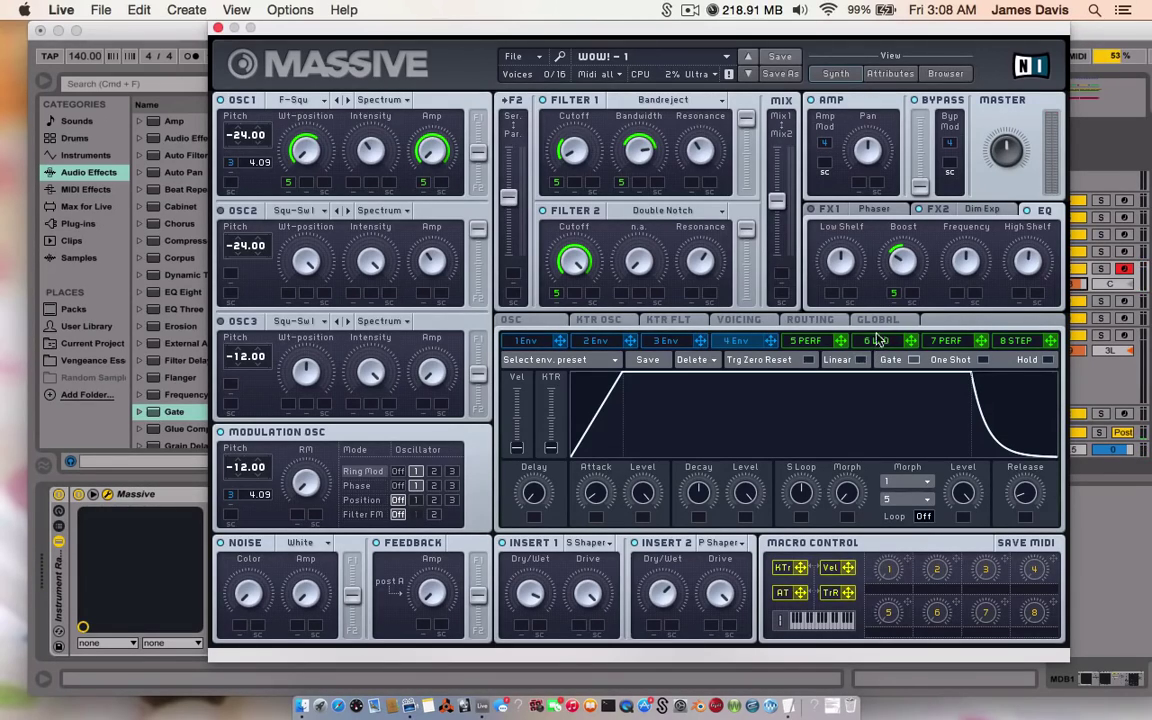
In the voicing settings, try 8 Unisono voices and return the value to 6.
left_click(740, 321)
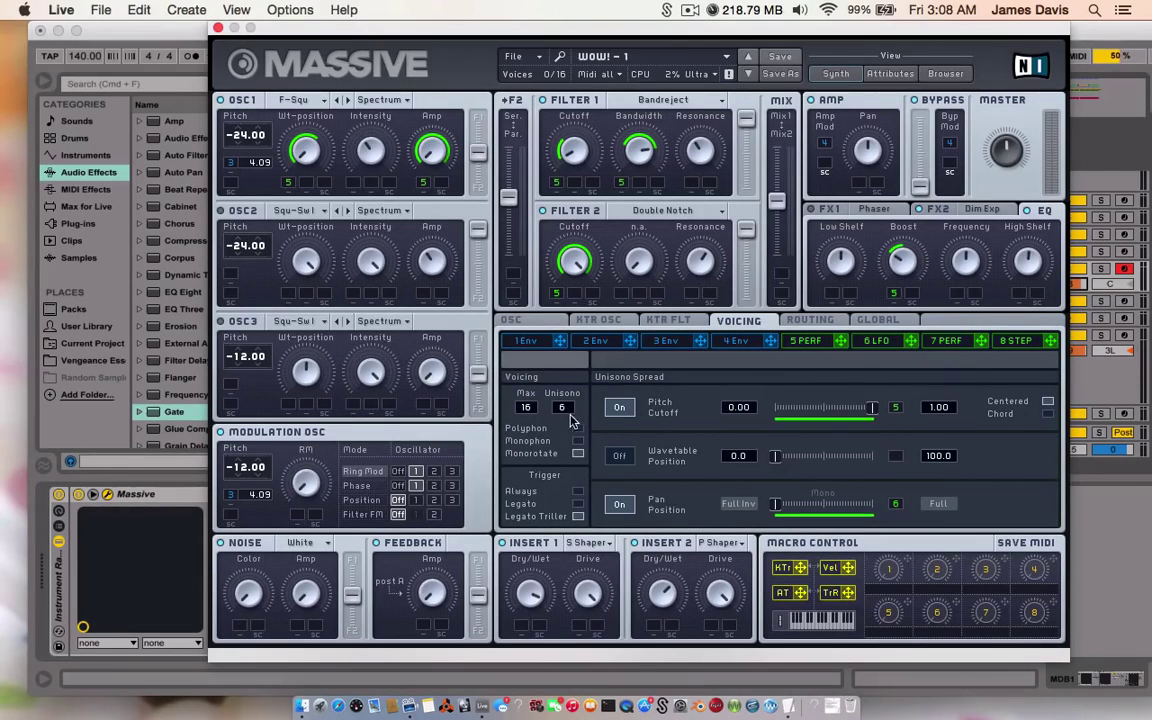
left_click_drag(563, 407, 564, 398)
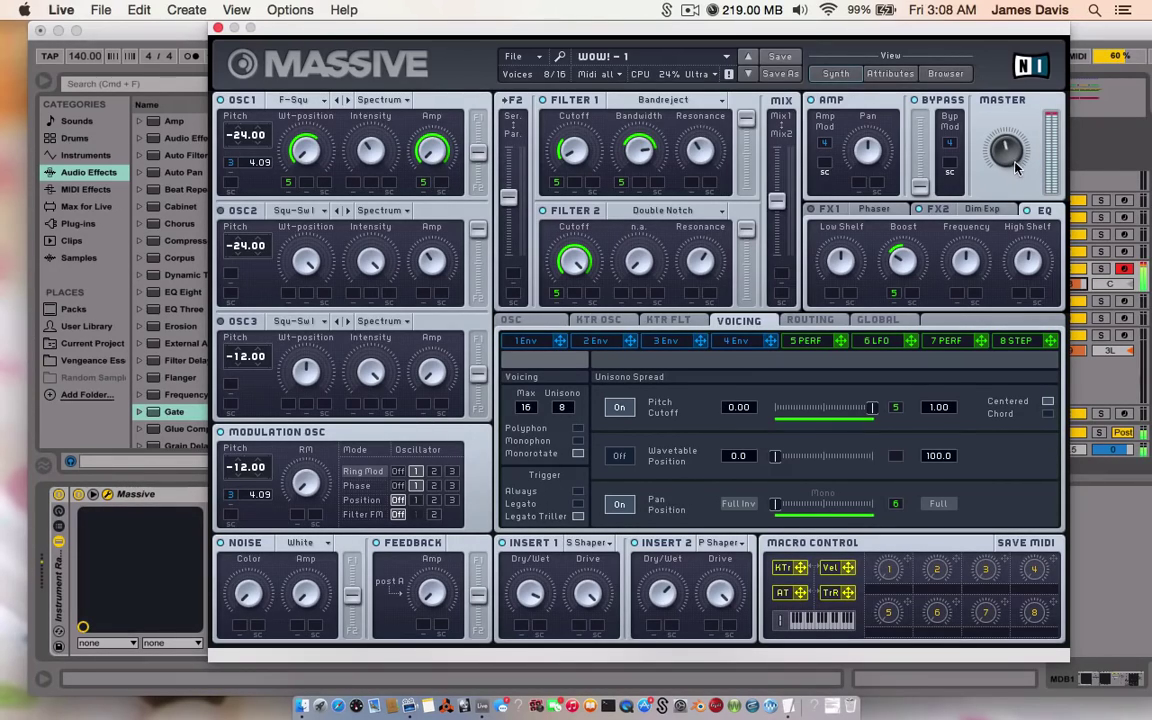
left_click_drag(563, 405, 563, 414)
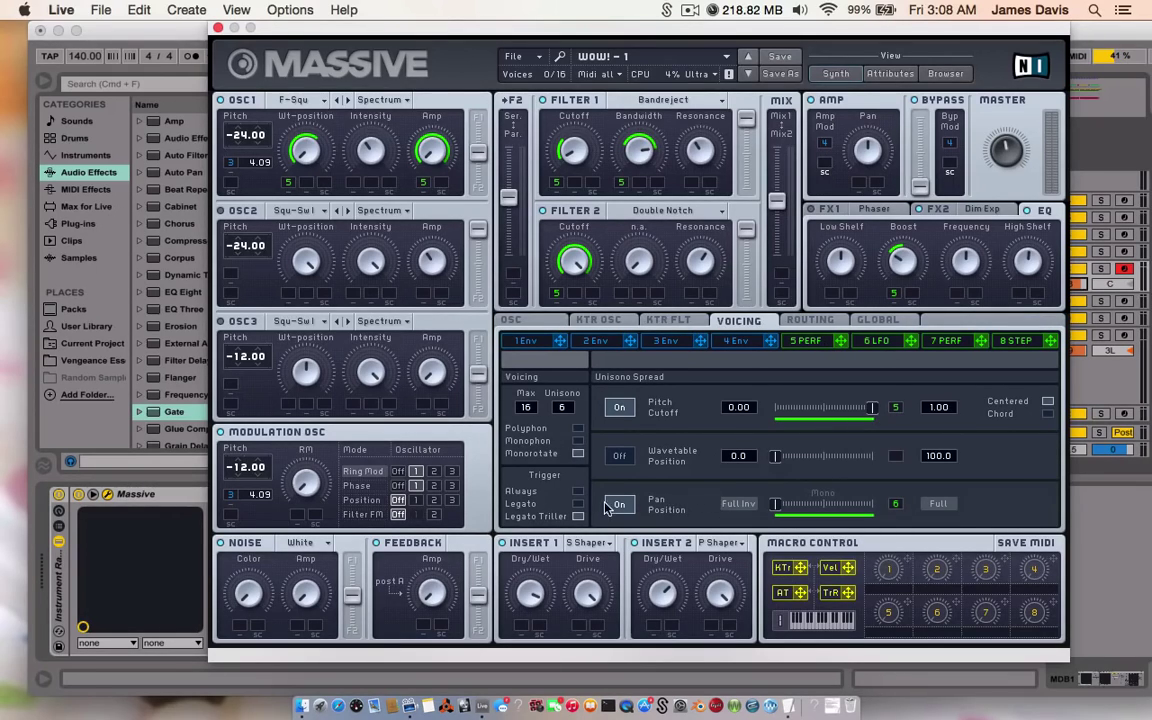
View the 6 LFO and 5 PERF modulators, and assign 5 PERF to the unisono Pan Position in the voicing settings.
left_click(893, 344)
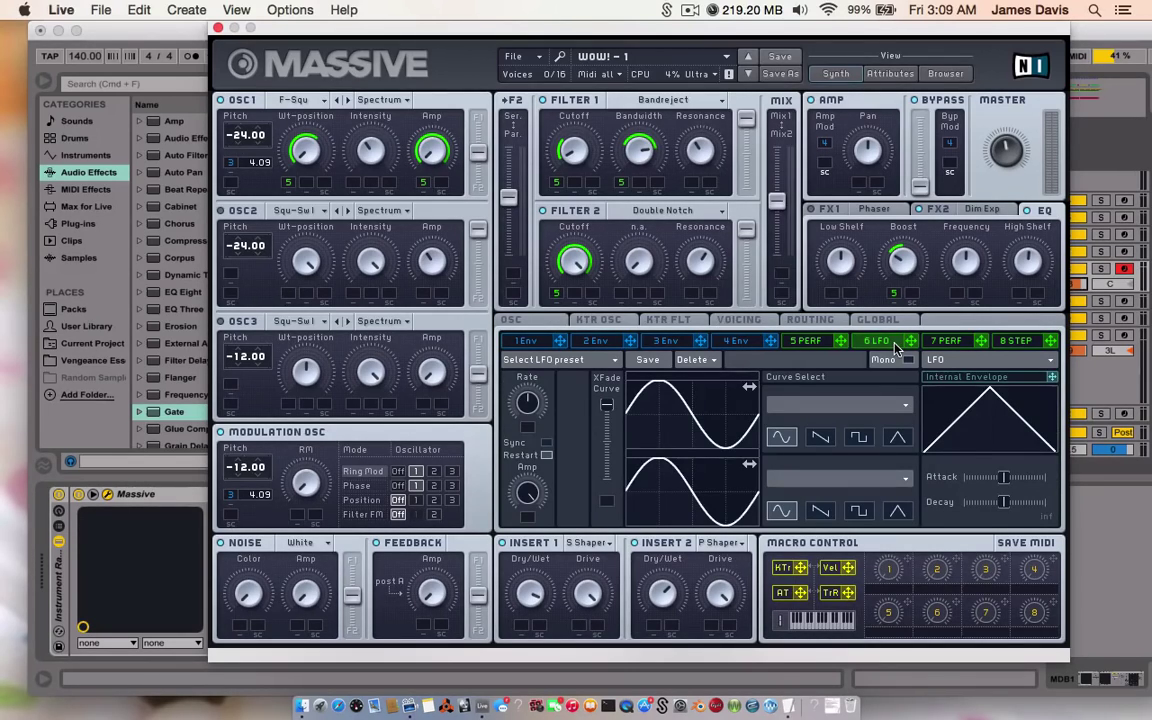
left_click(805, 341)
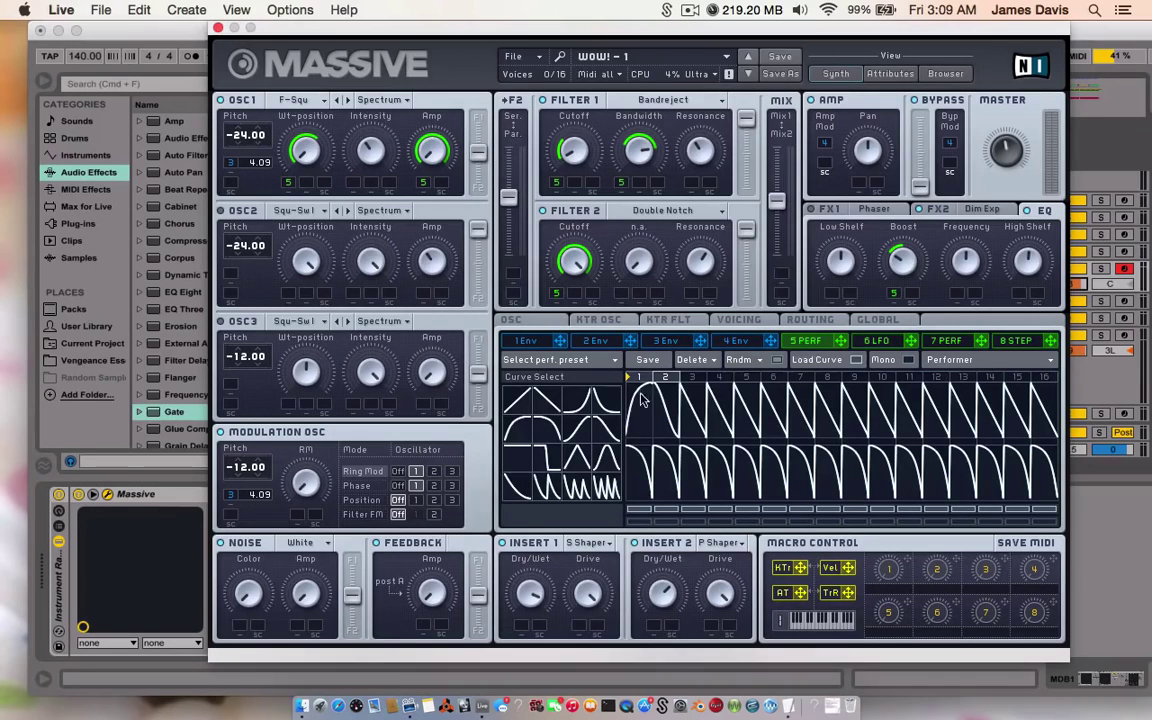
left_click(739, 320)
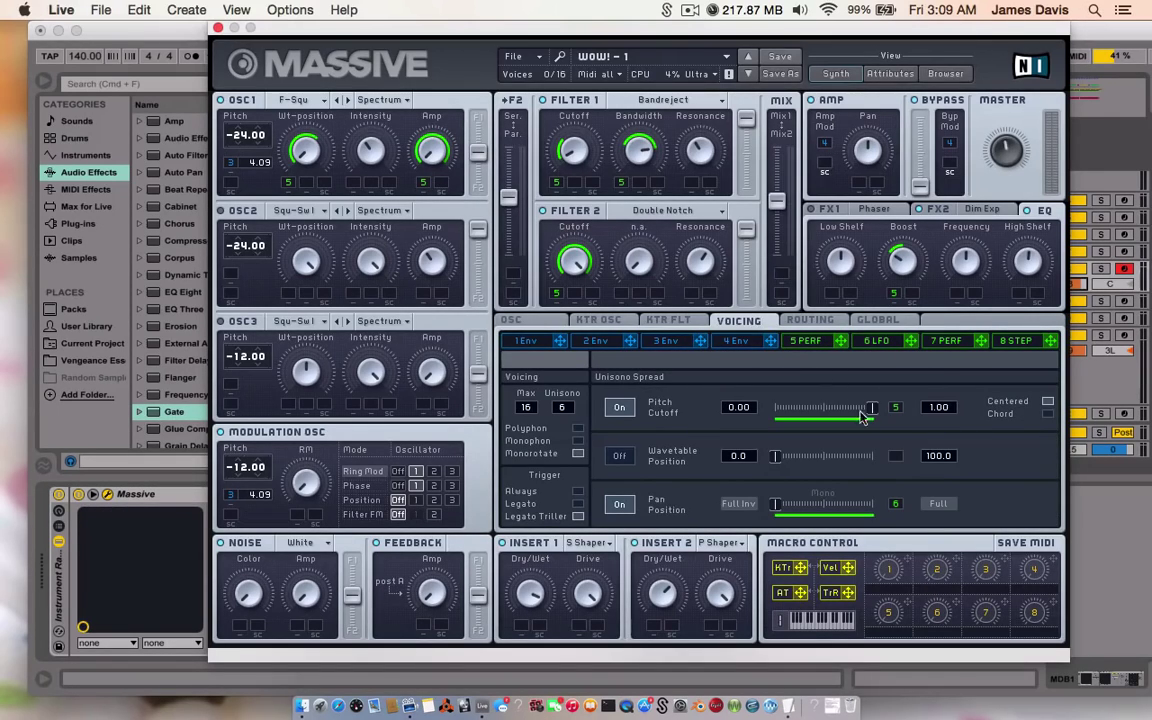
left_click_drag(840, 341, 897, 505)
Look through Massive's routing, global, voicing, filter key-tracking and oscillator key-tracking pages.
left_click(805, 321)
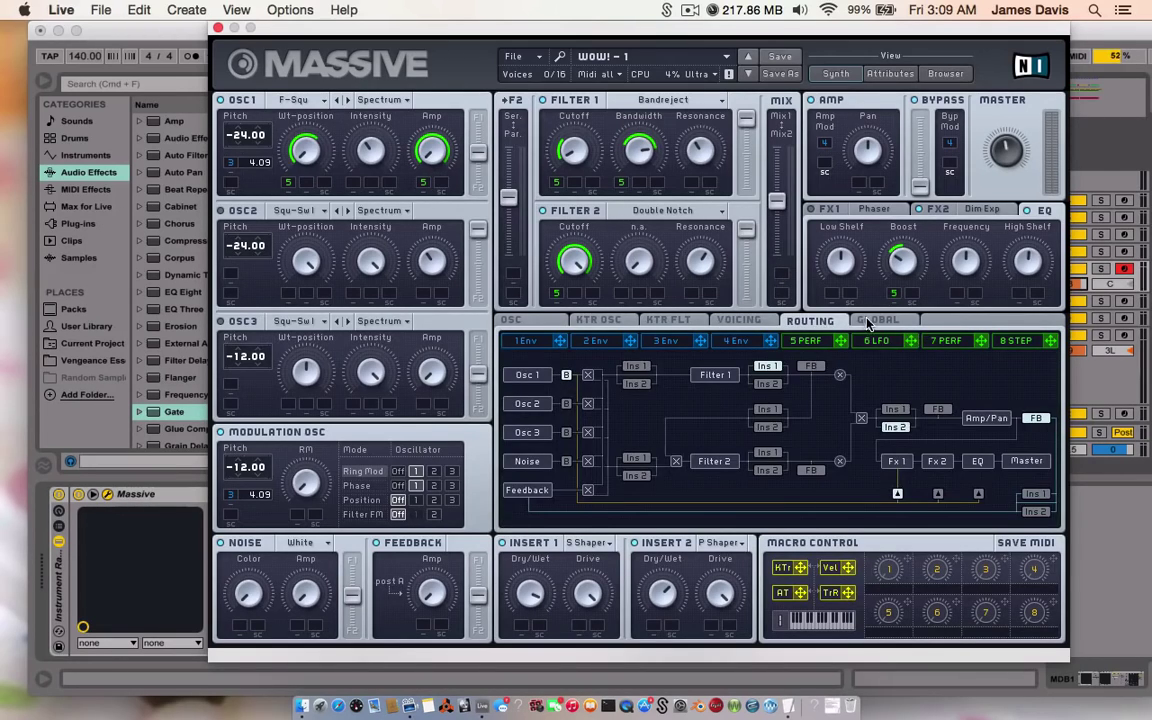
left_click(877, 321)
left_click(722, 325)
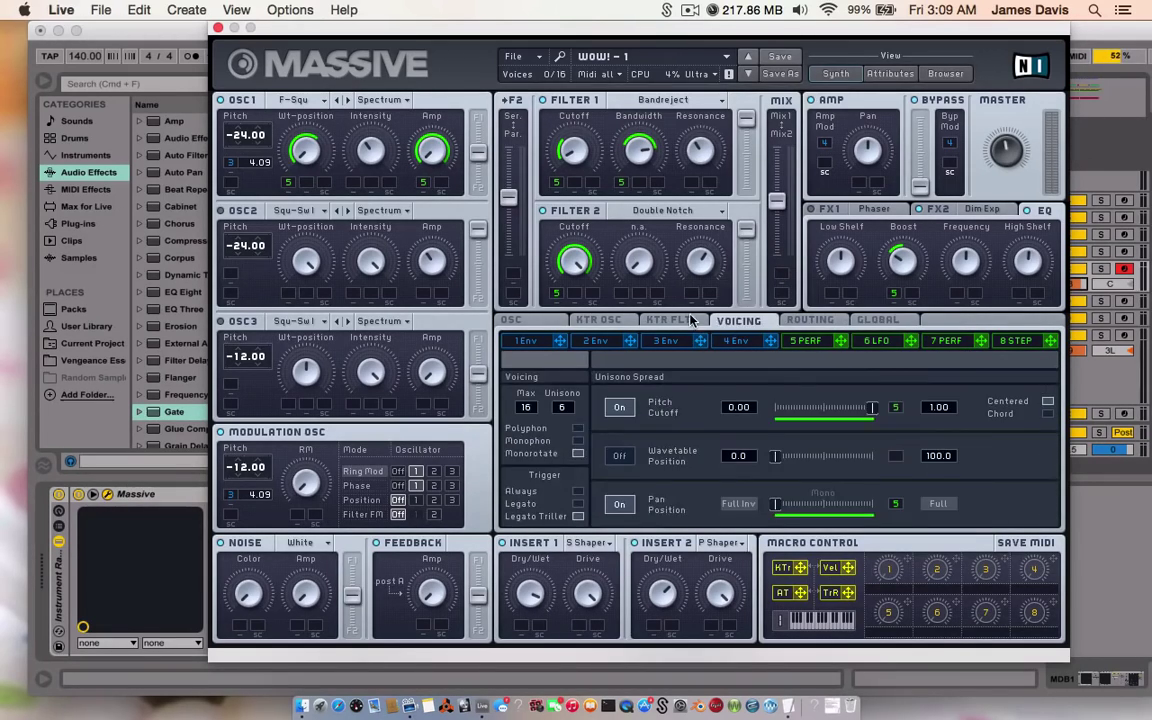
left_click(690, 320)
left_click(611, 323)
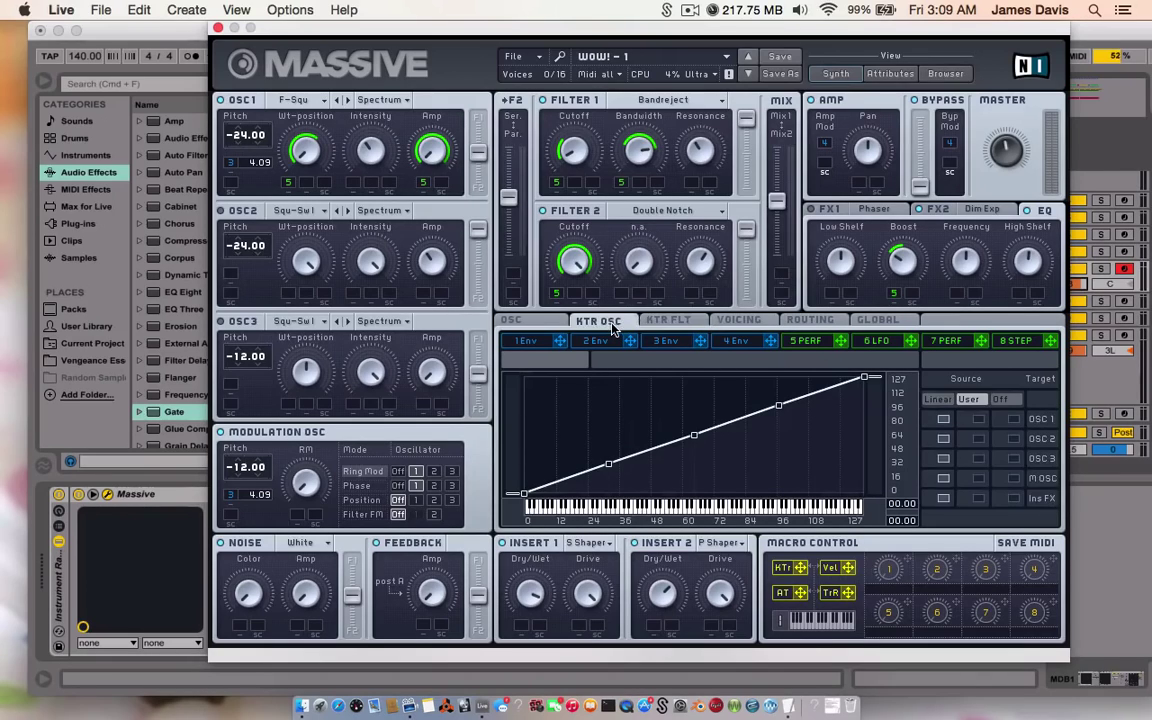
In the oscillator settings, try lowering the Osc1 phase to 0 and return it to about 180.
left_click(511, 320)
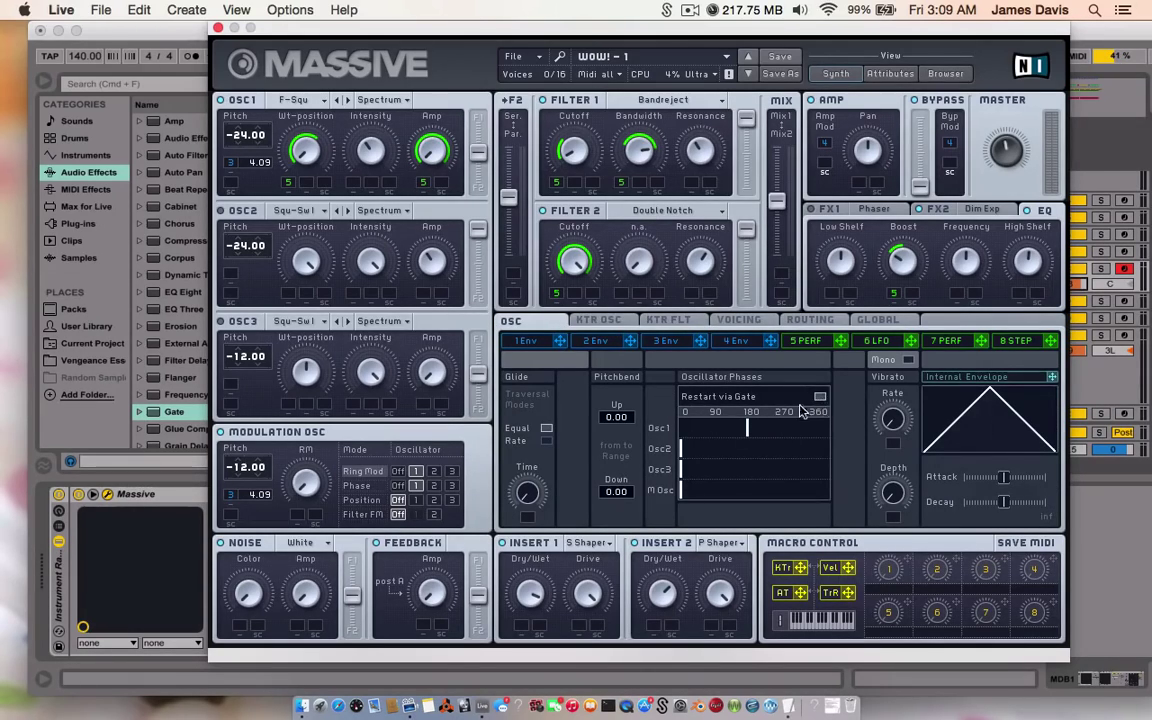
left_click_drag(748, 428, 660, 437)
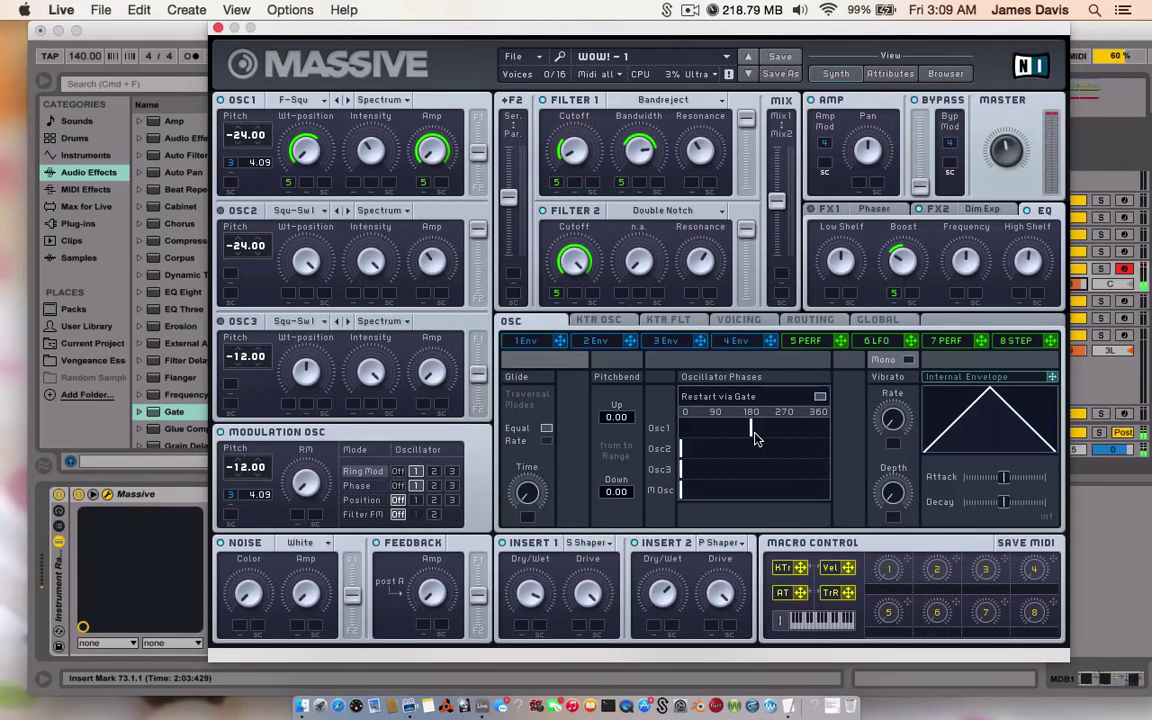
left_click_drag(746, 436, 753, 430)
Close the Massive window and show the CamelCrusher and sidechain Compressor devices on the MDB1 track.
left_click(218, 27)
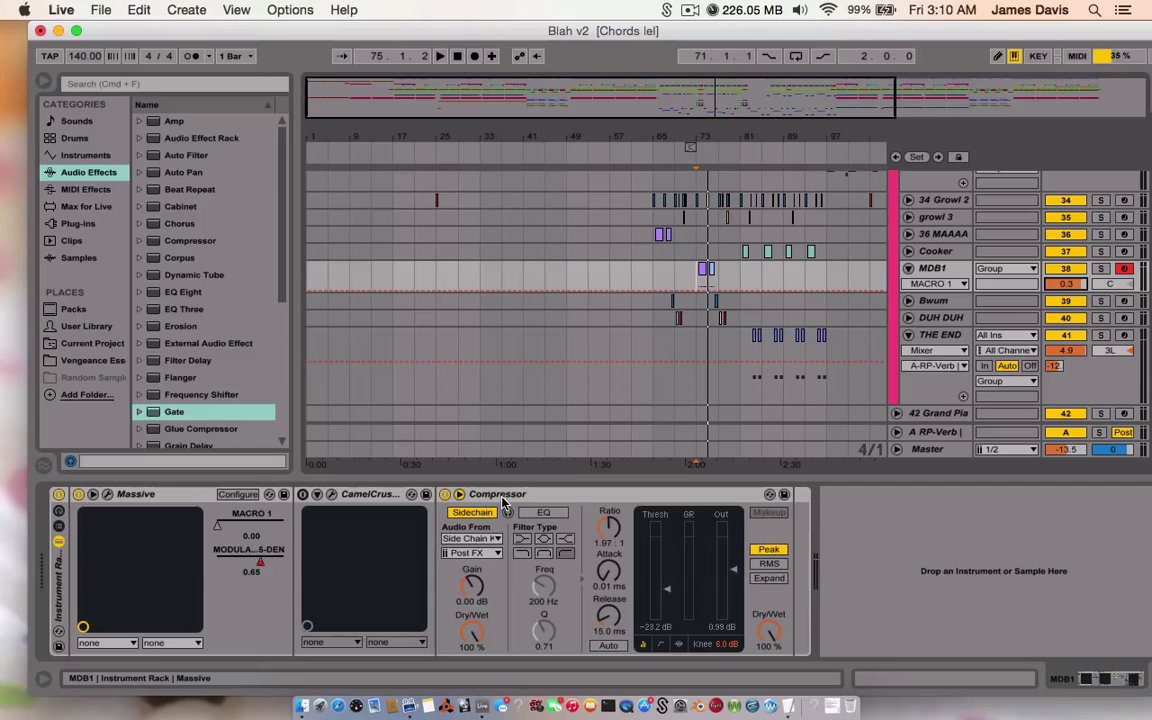
left_click(376, 494)
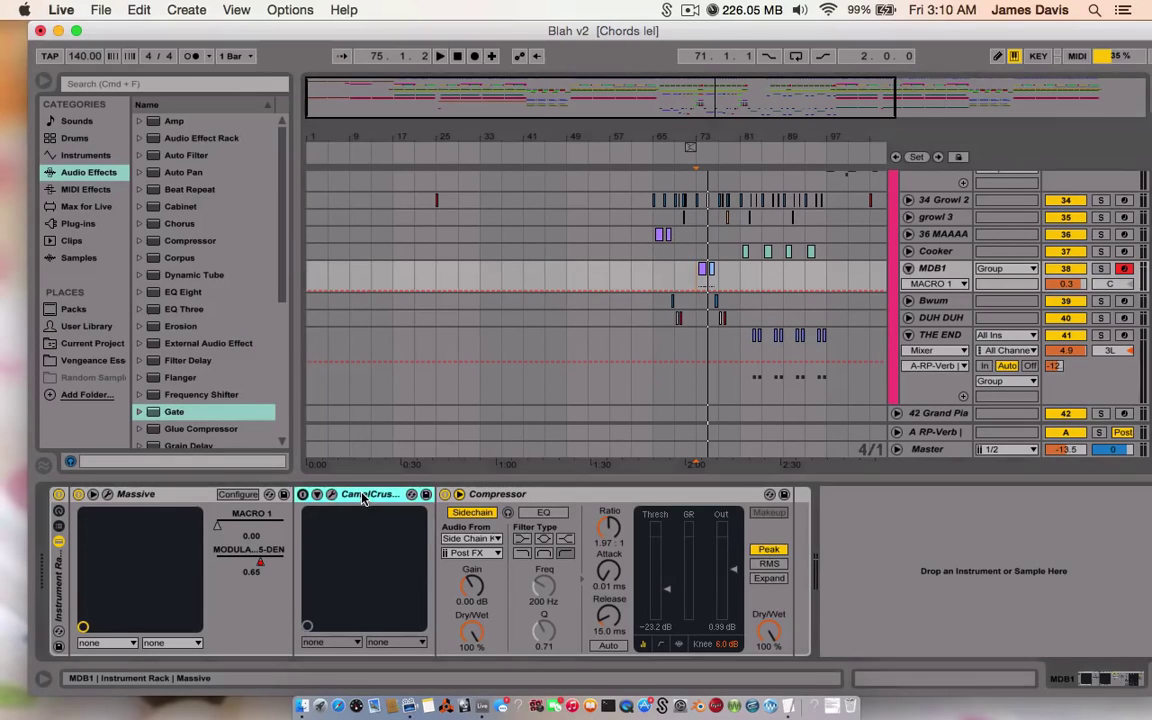
left_click(573, 518)
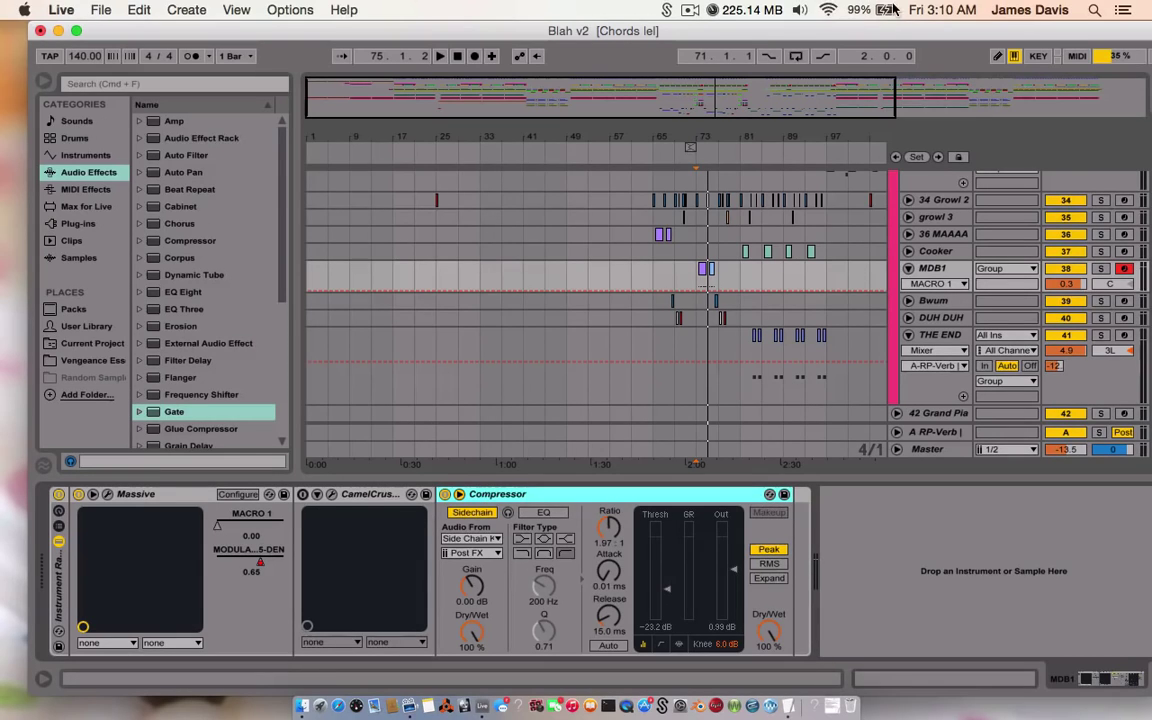
left_click(775, 10)
left_click(694, 69)
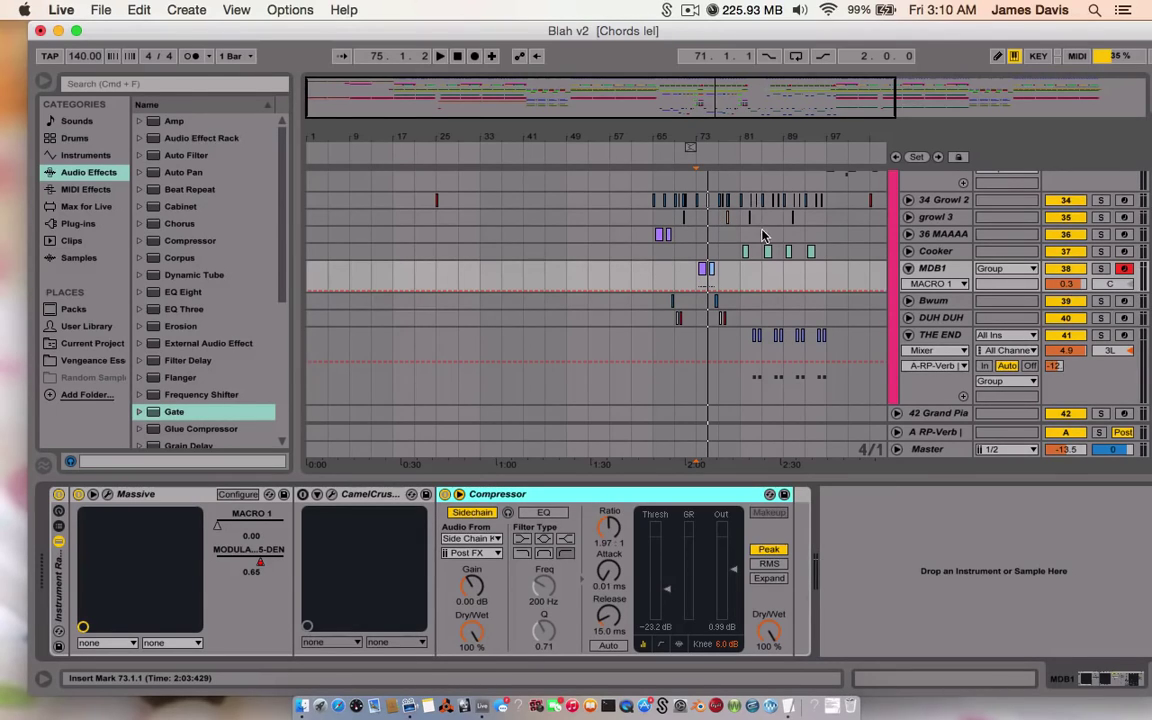
Fold the MDB1 track and arm THE END track.
scroll(763, 237, "right", 5)
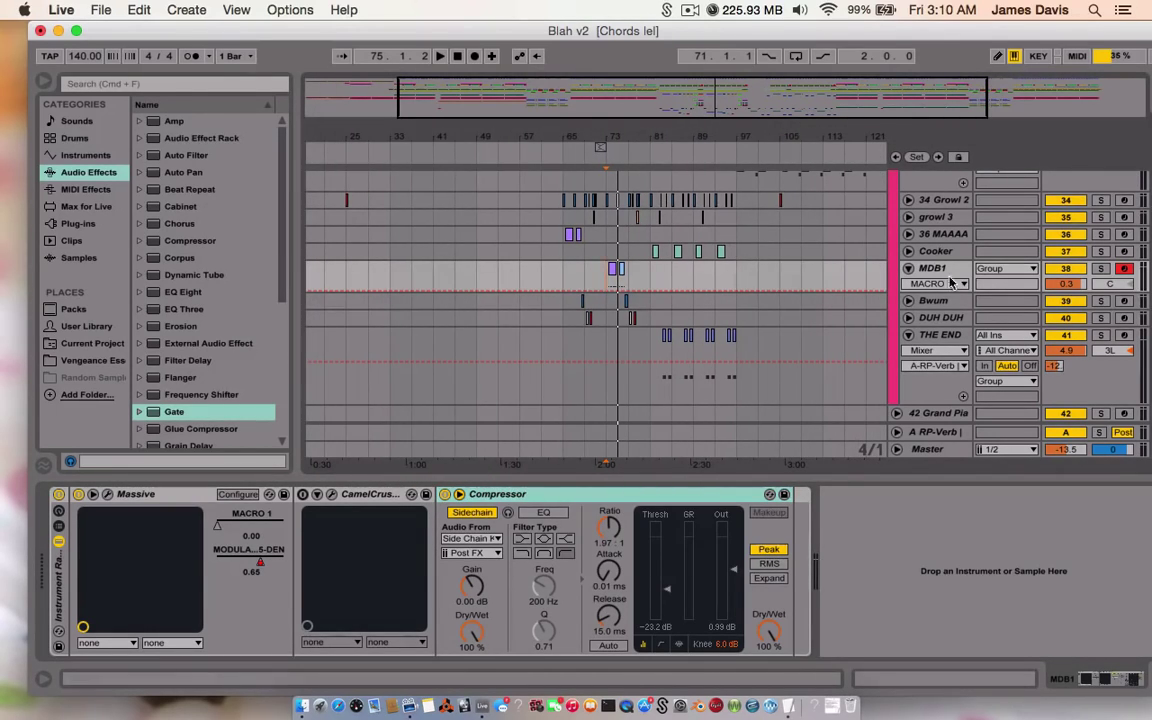
left_click(908, 268)
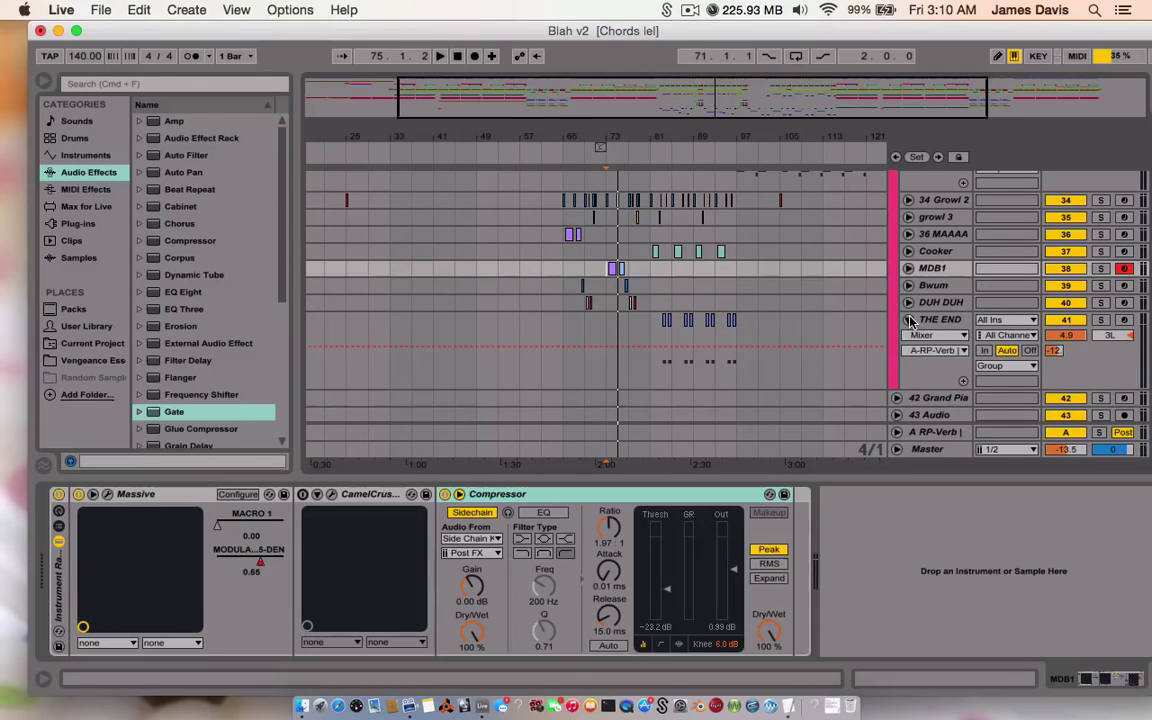
left_click(1120, 320)
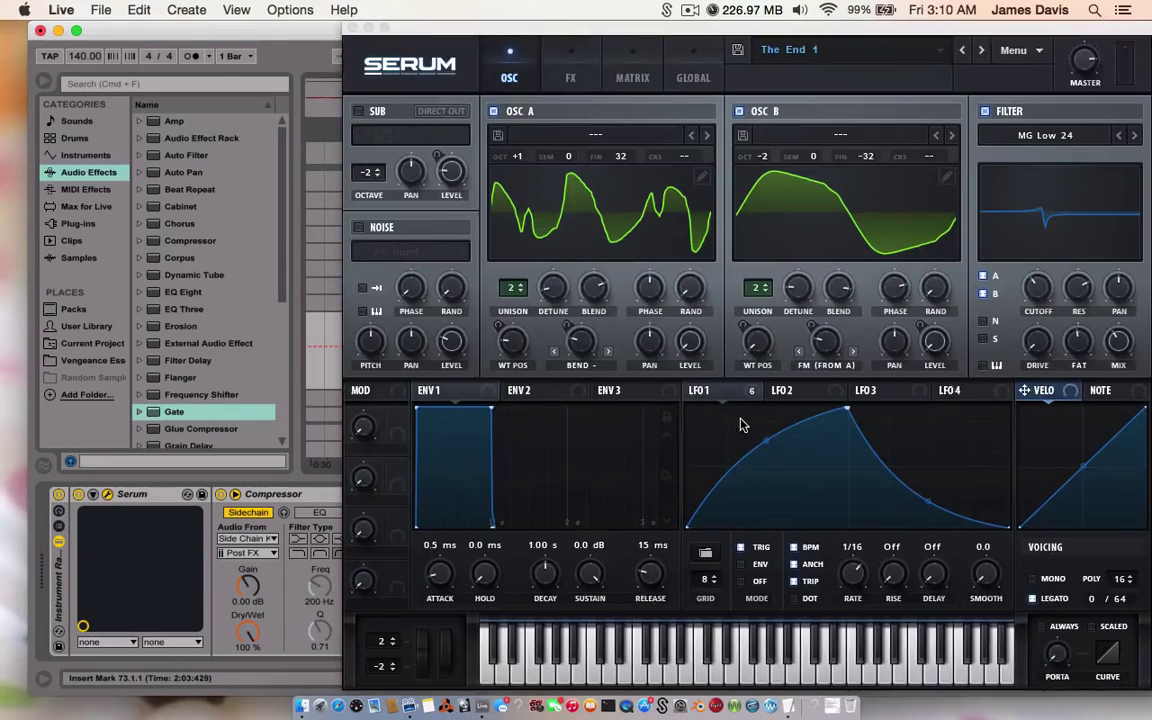
Reposition the Serum window to show THE END track's The End 1 patch, and close it.
left_click_drag(720, 25, 578, 25)
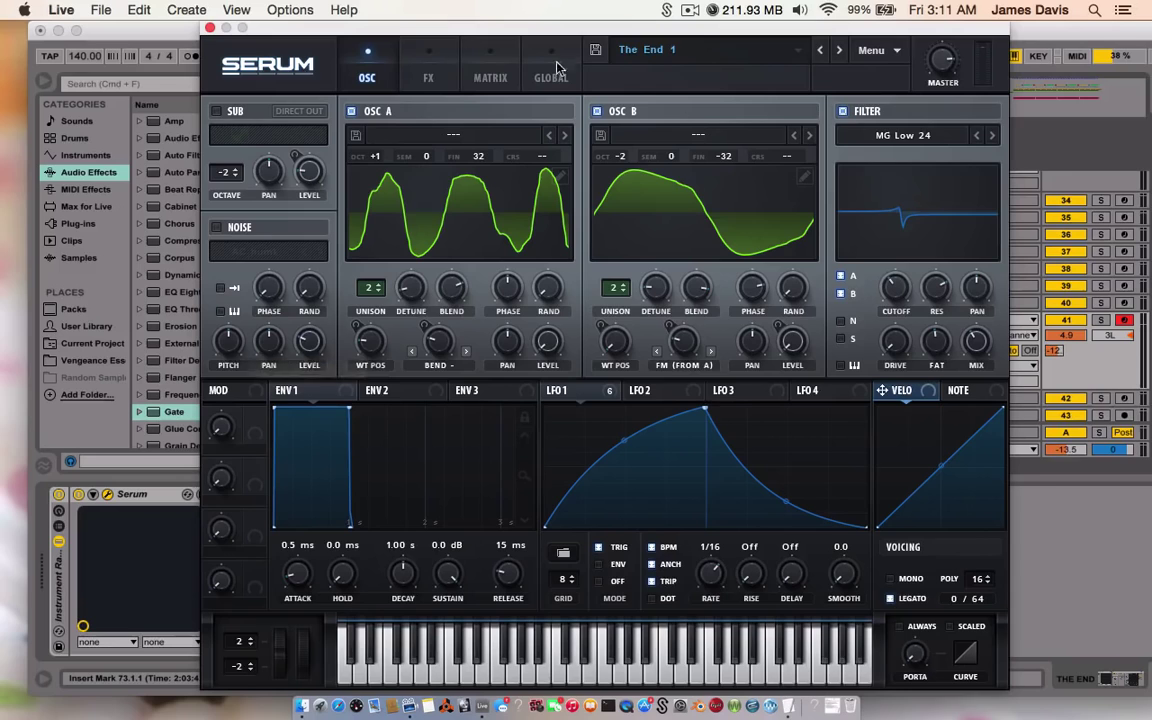
left_click(209, 29)
scroll(1023, 293, "up", 3)
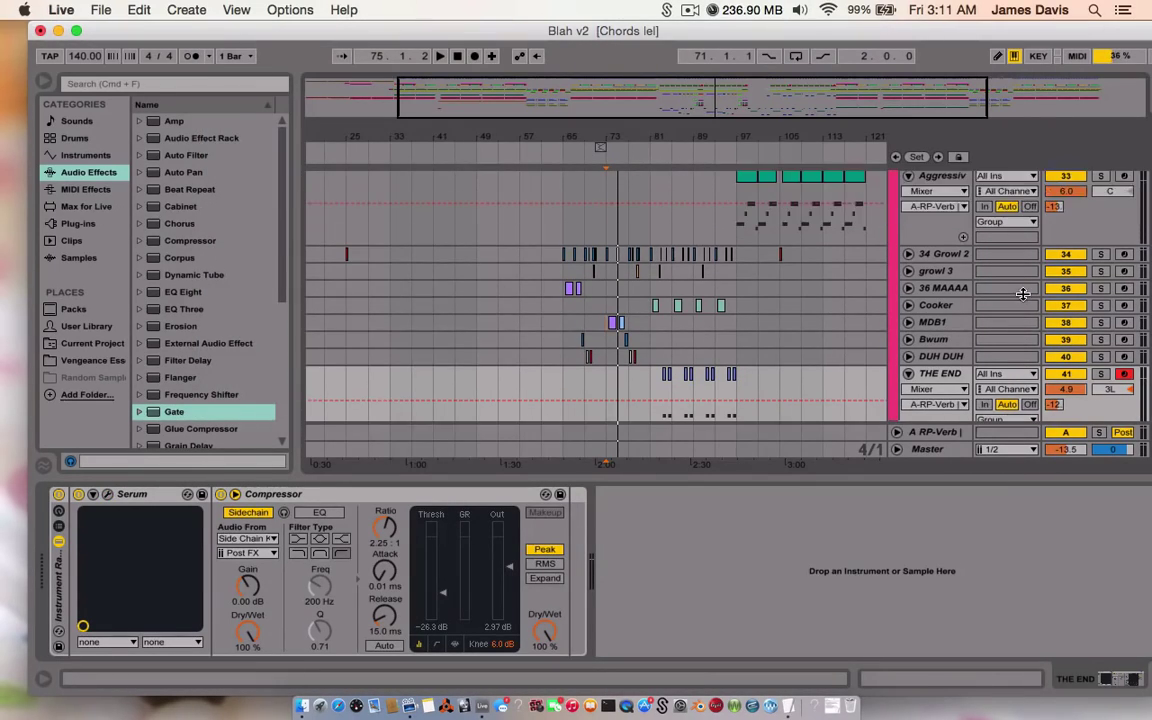
Solo the 34 Growl 2 track and play the arrangement from bar 65.
left_click(1101, 254)
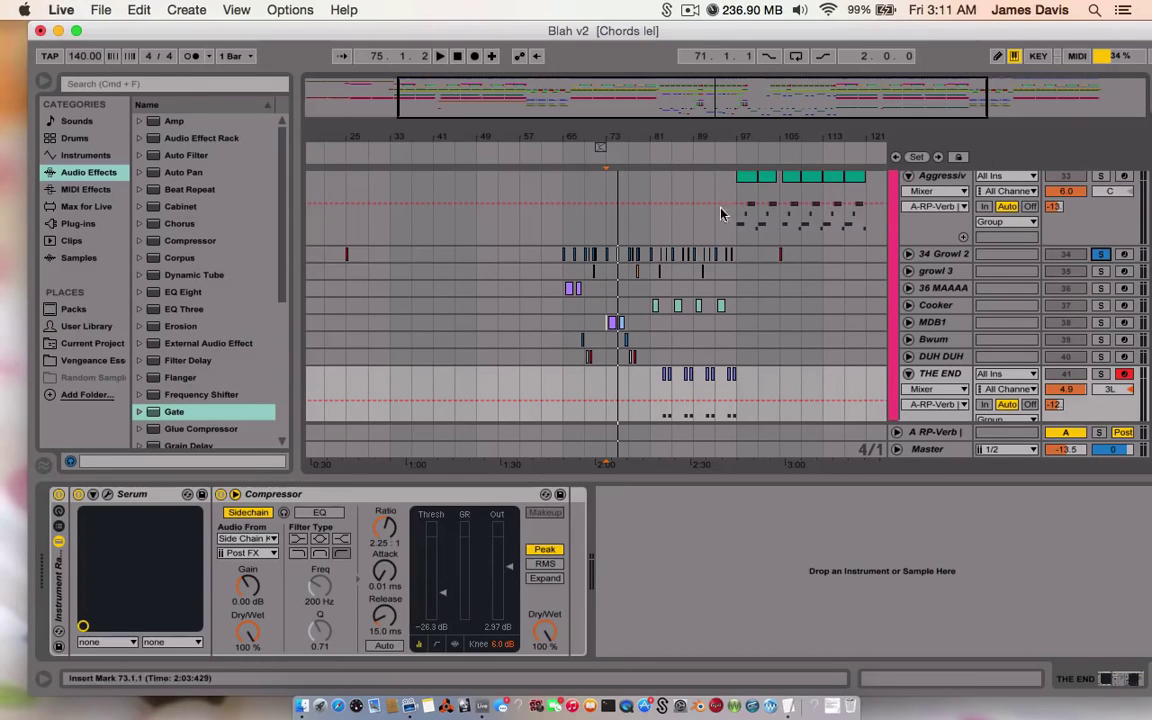
left_click_drag(538, 130, 545, 190)
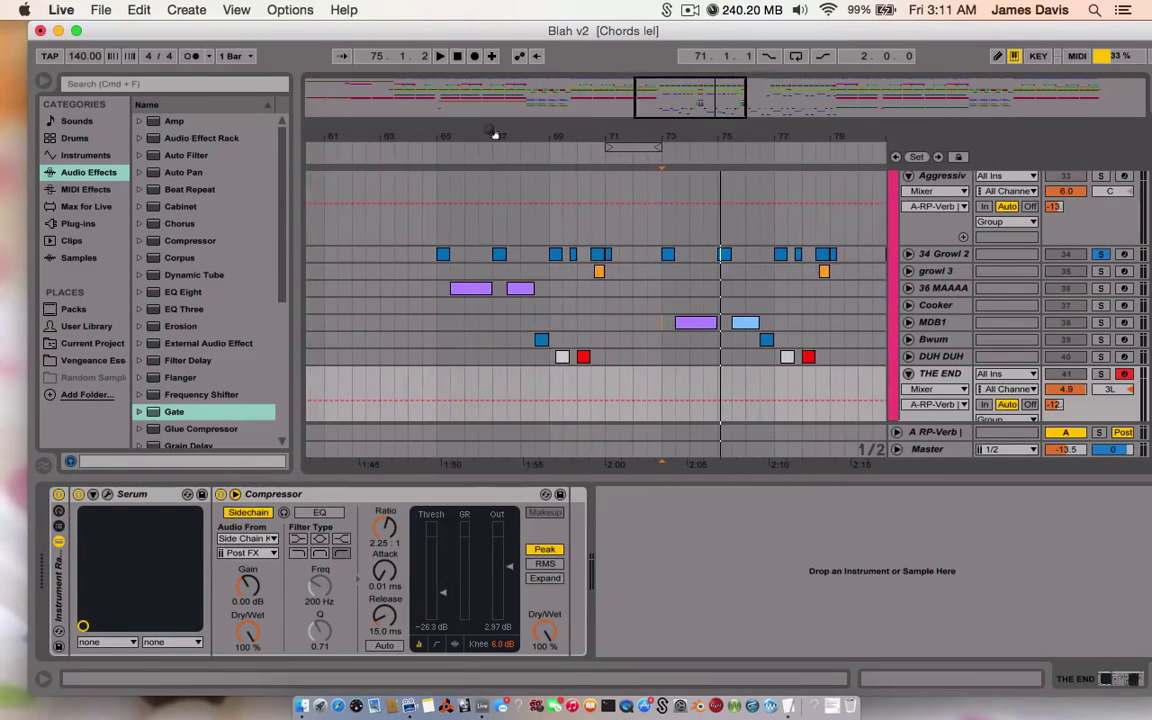
left_click(435, 205)
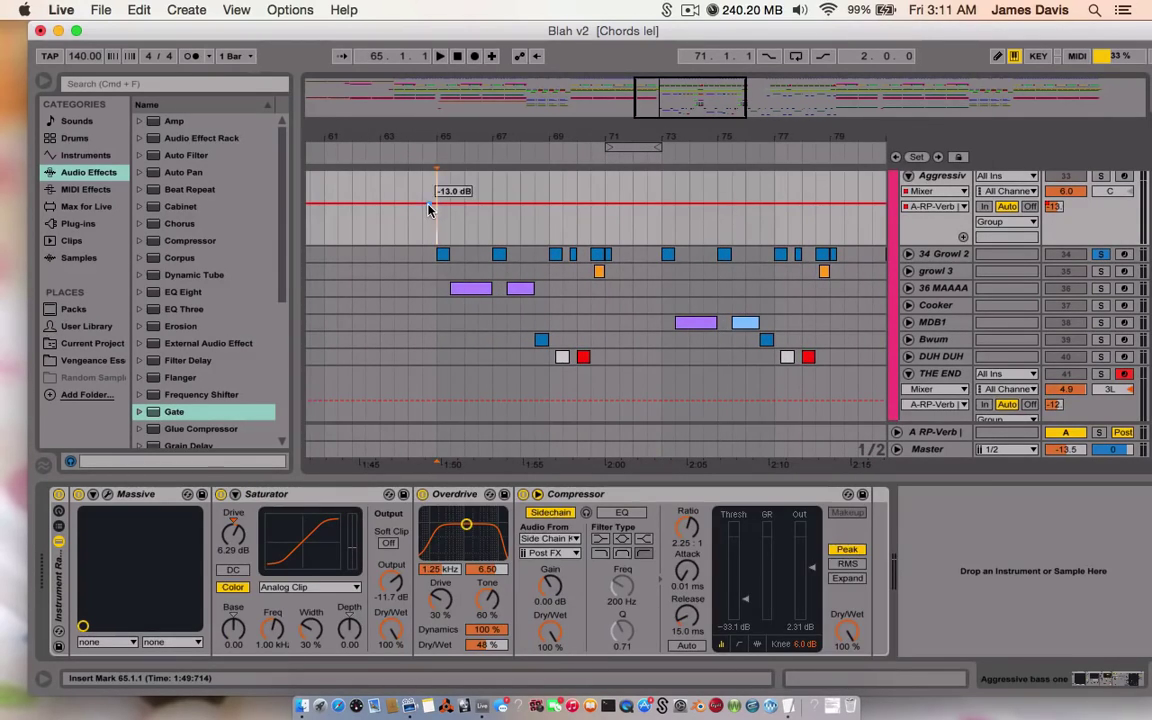
key("space")
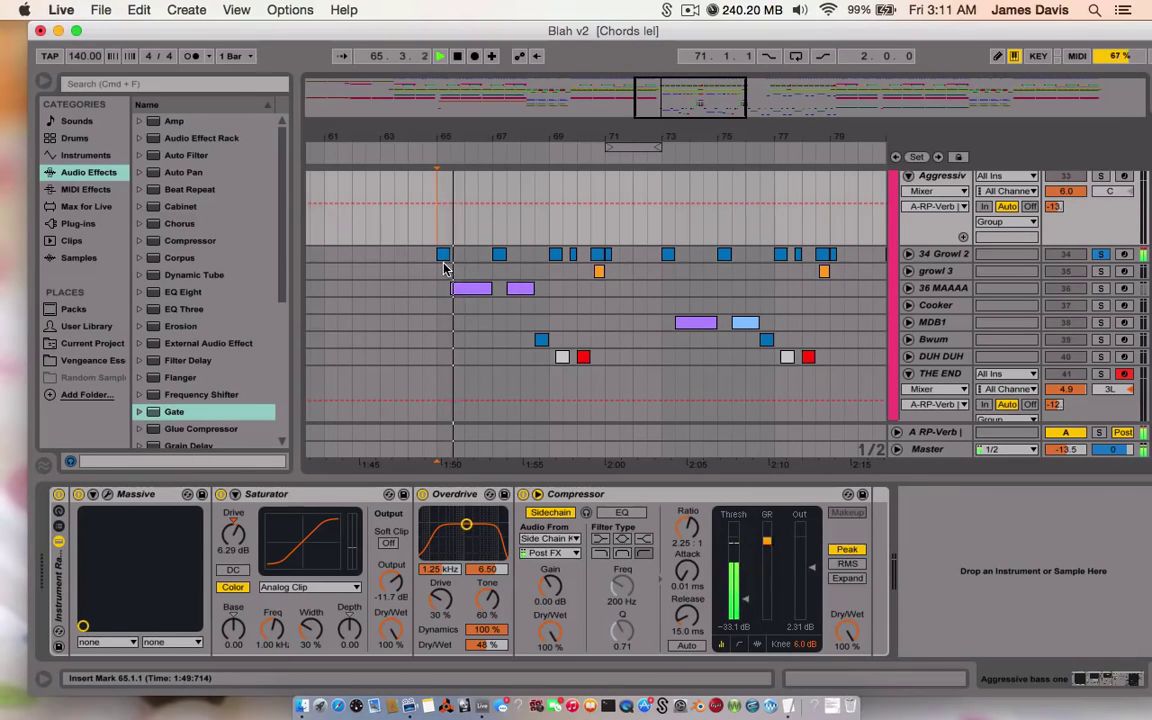
key("space")
key("space")
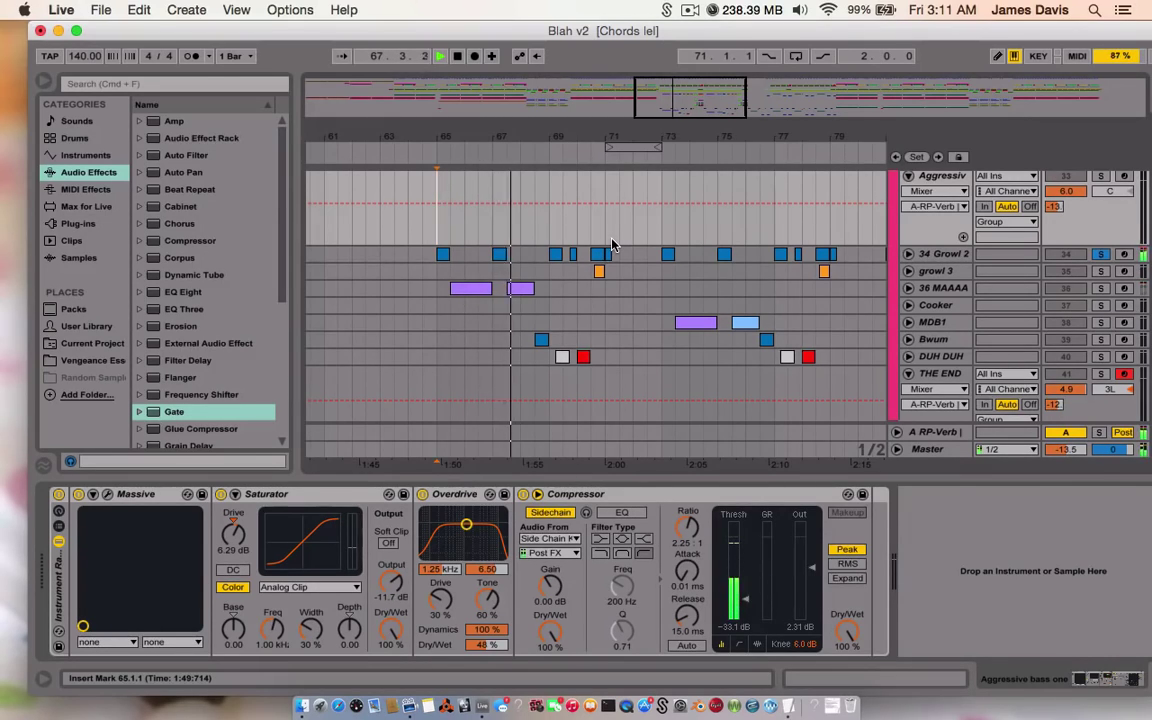
key("space")
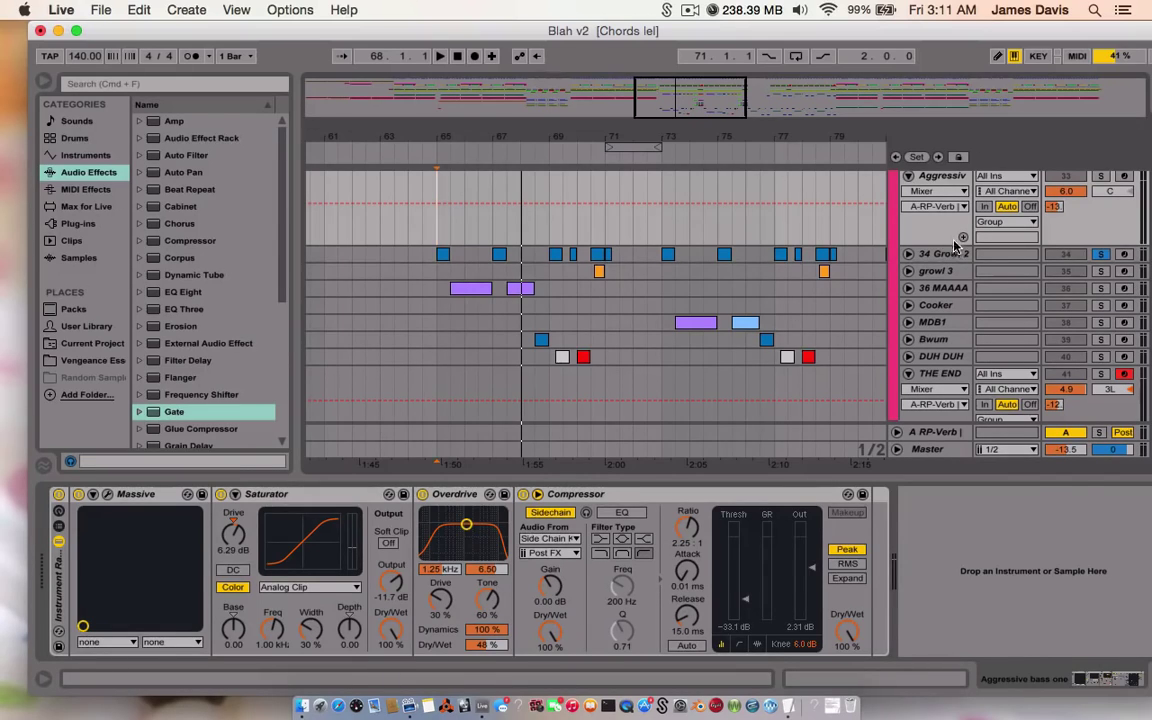
Show the 34 Growl 2 track's device chain and switch its Gate off and back on.
left_click(856, 252)
left_click(822, 500)
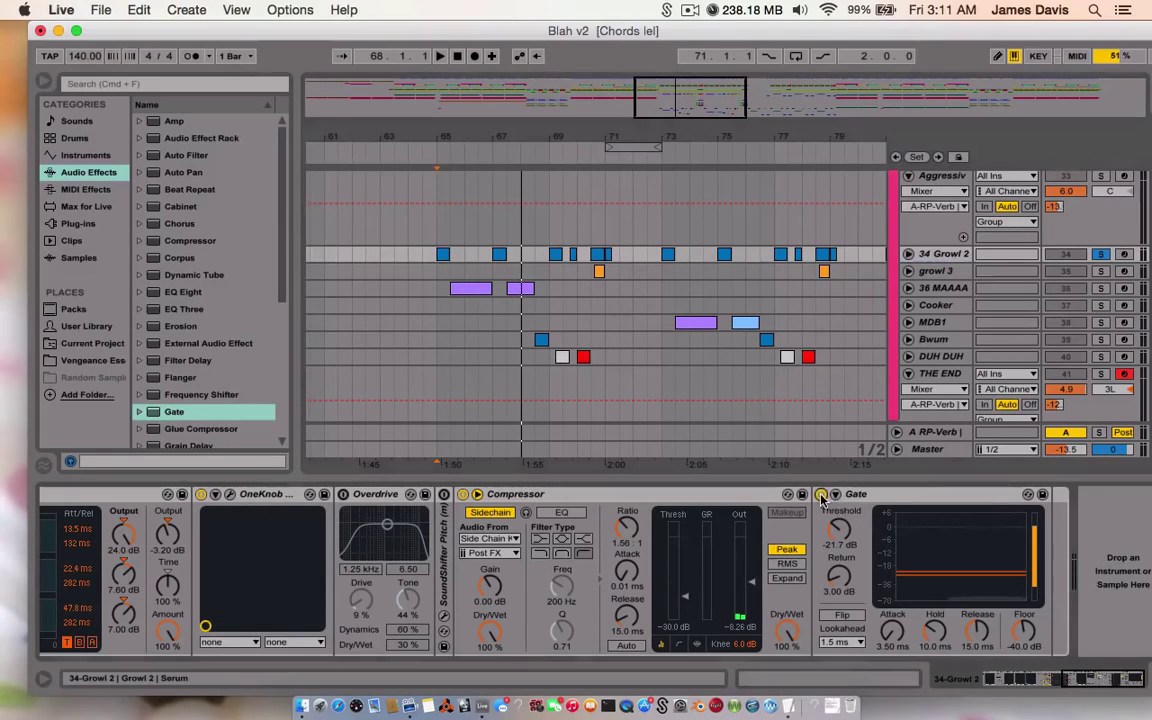
left_click(821, 496)
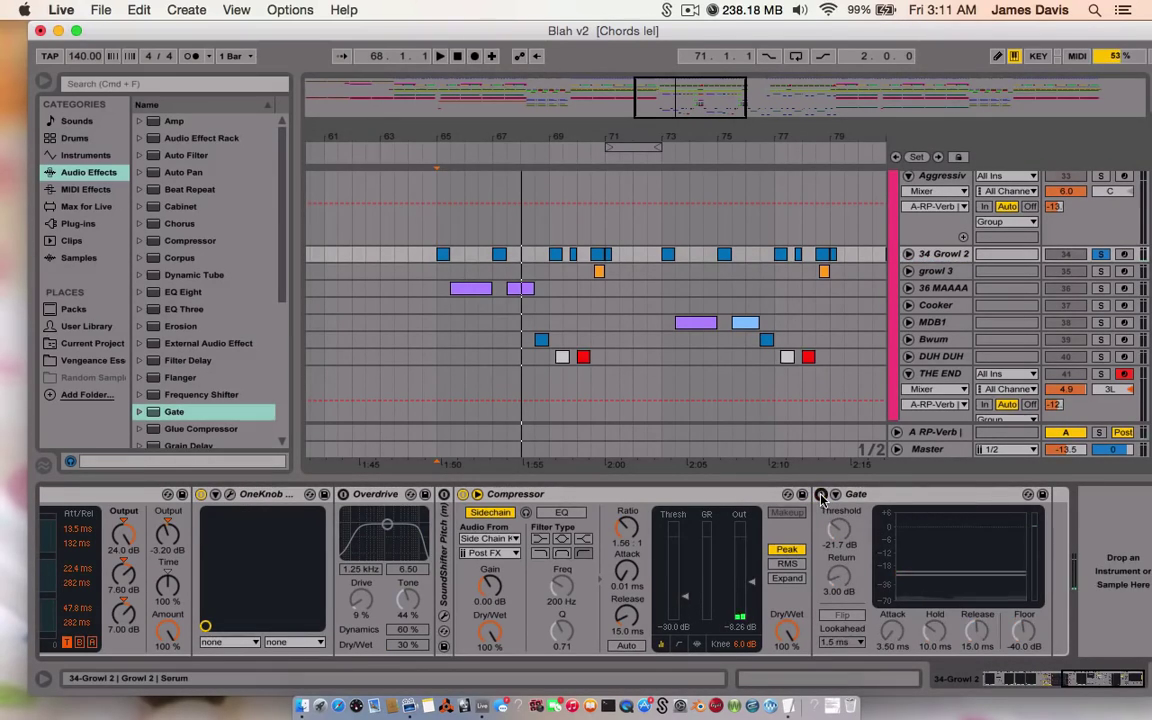
left_click(821, 496)
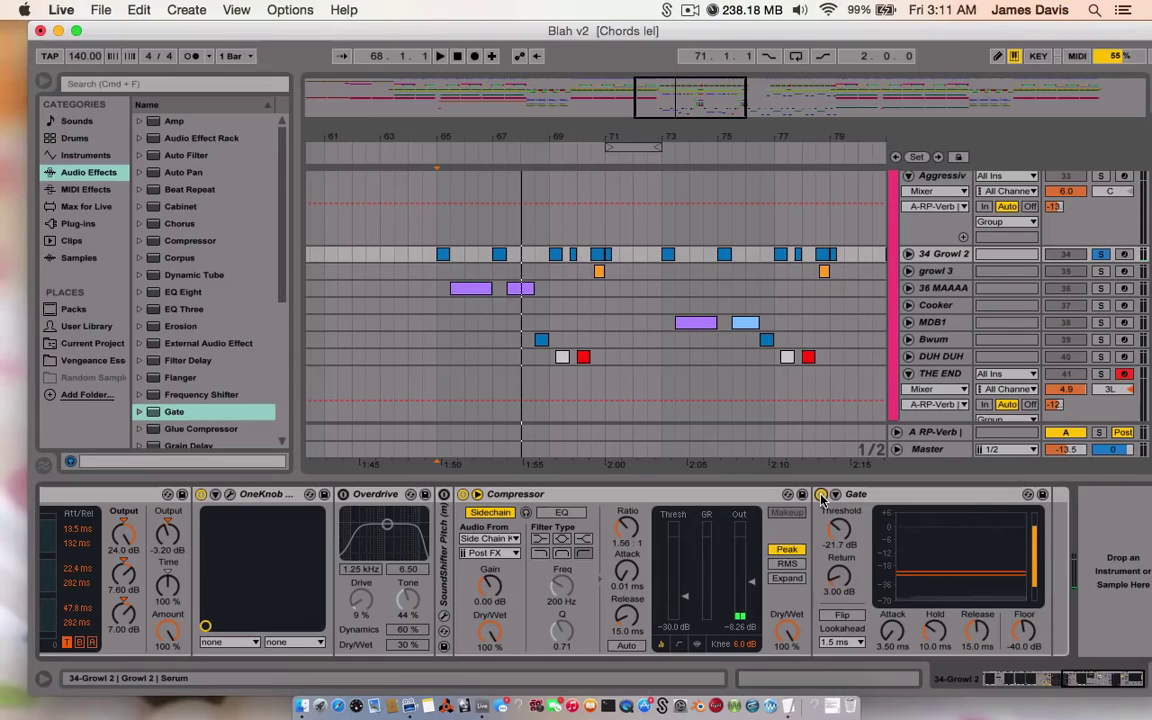
Delete the Gate from the 34 Growl 2 chain and add a new default Gate after the Compressor.
left_click(883, 495)
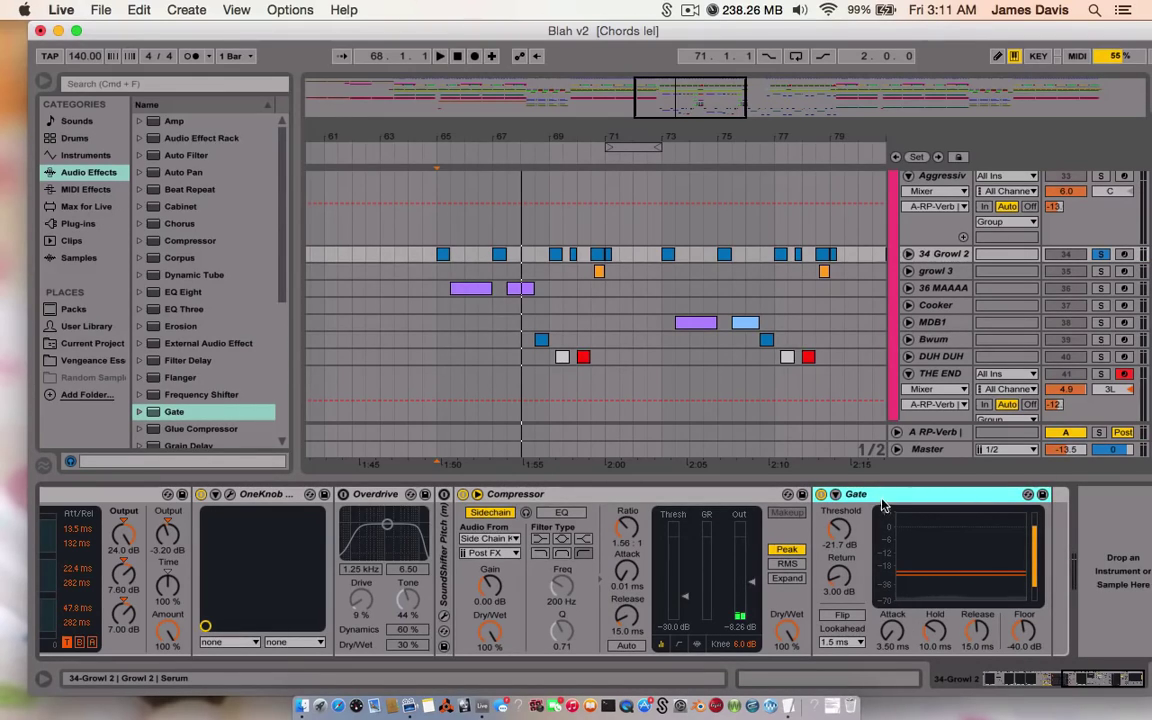
key("Delete")
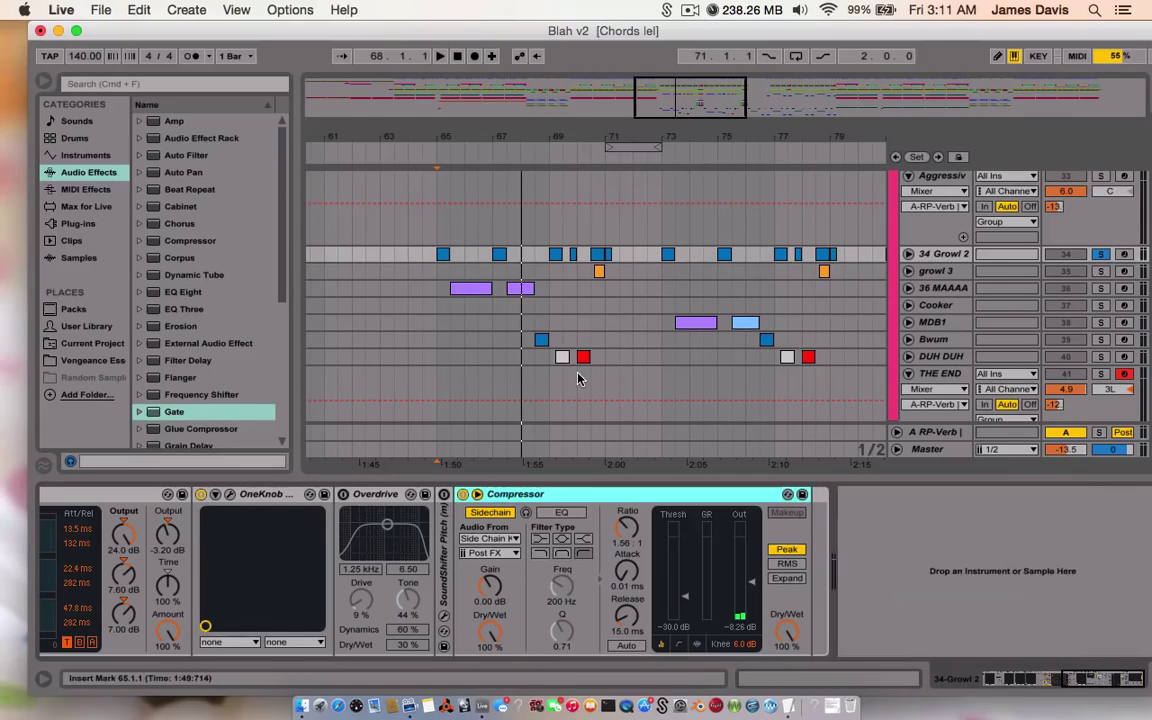
left_click_drag(170, 408, 812, 543)
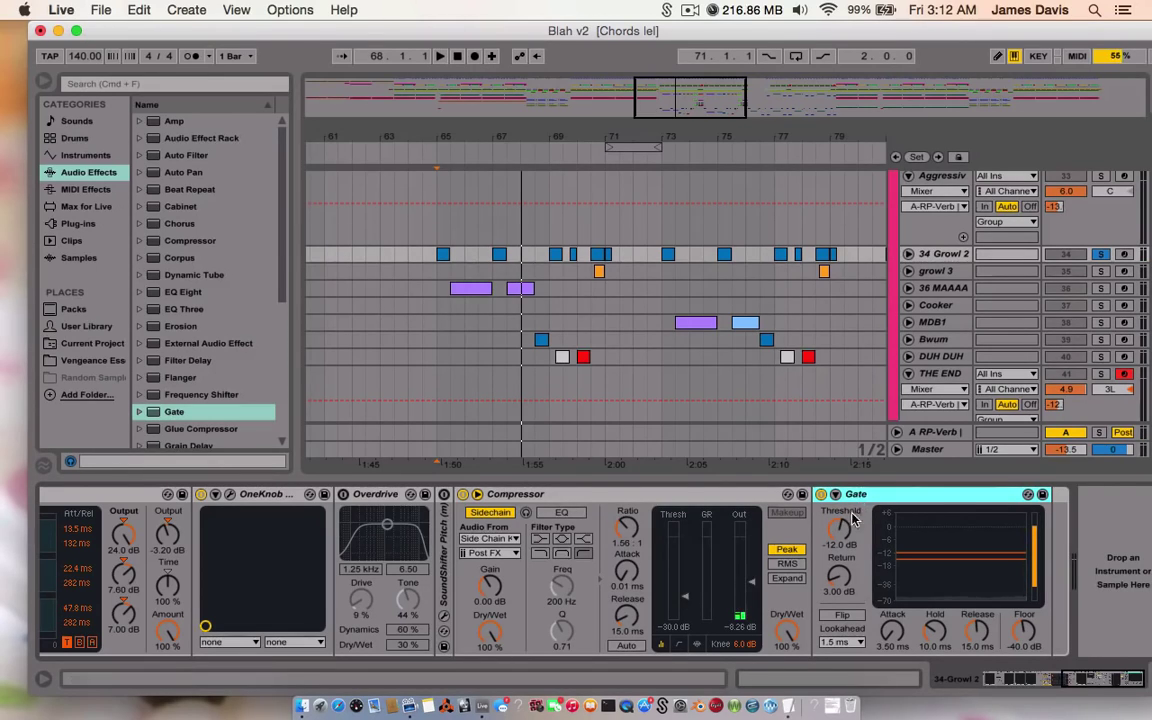
Set the new Gate's threshold to -22.2 dB and play the Growl 2 part from bar 65.
mouse_move(846, 528)
left_mouse_down()
mouse_move(847, 540)
mouse_move(848, 530)
left_mouse_up()
key("super+z")
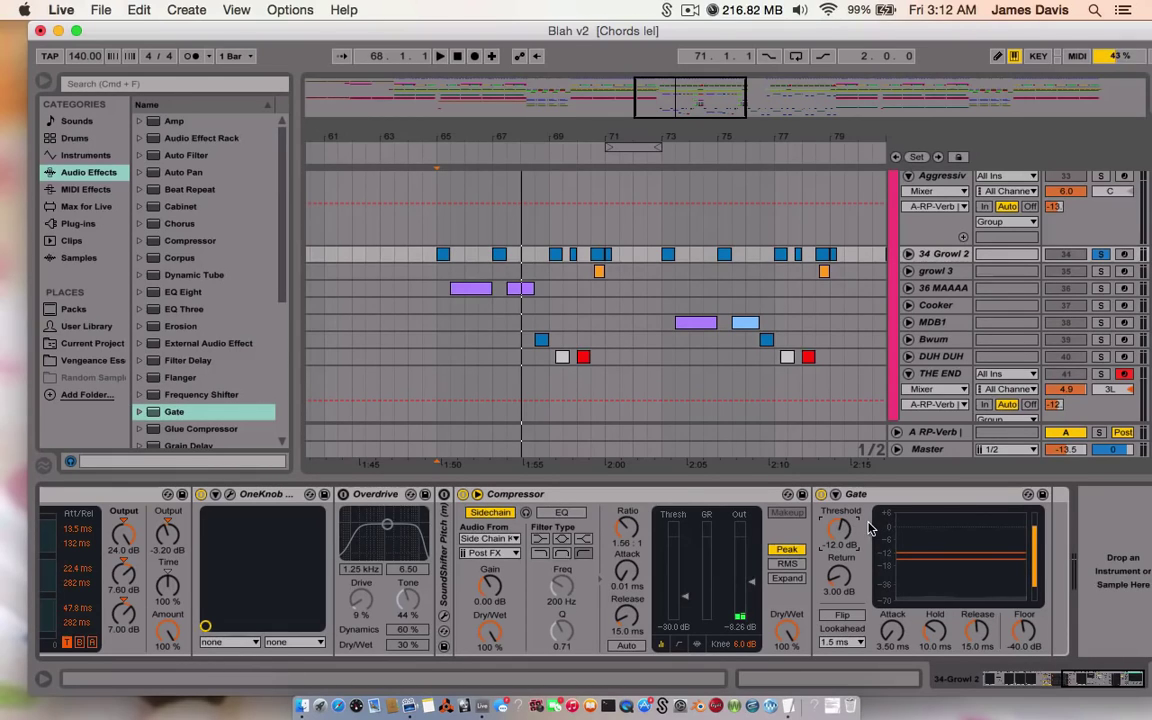
key("super+shift+z")
key("space")
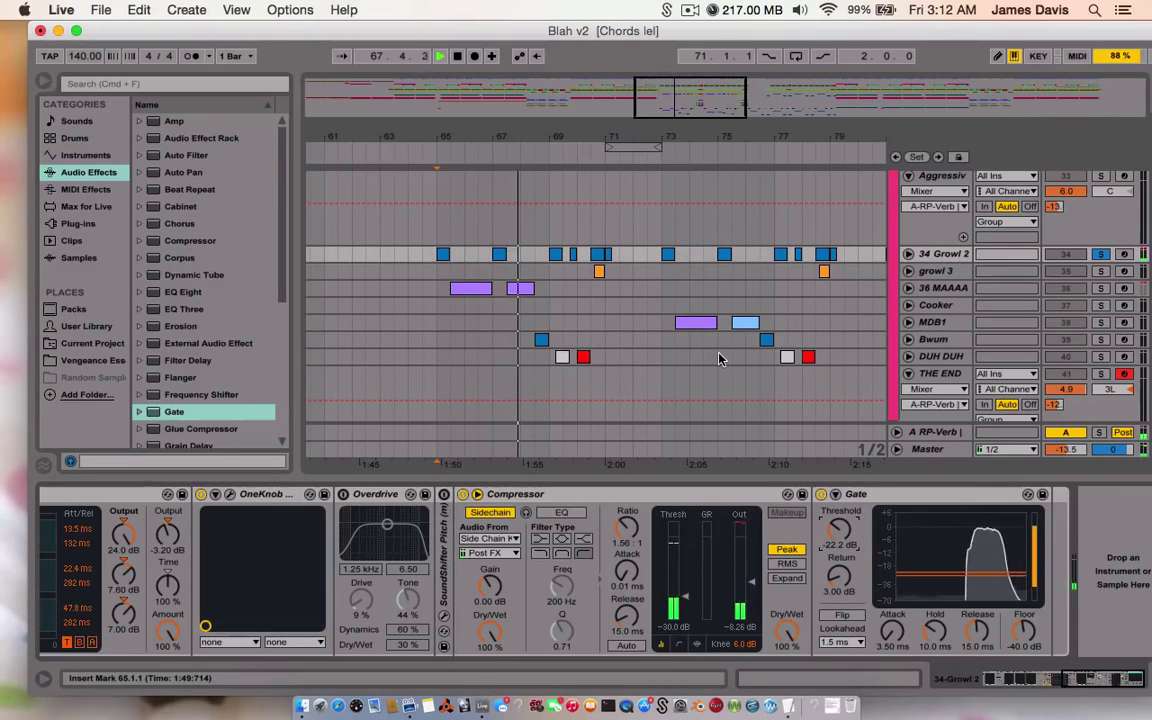
key("space")
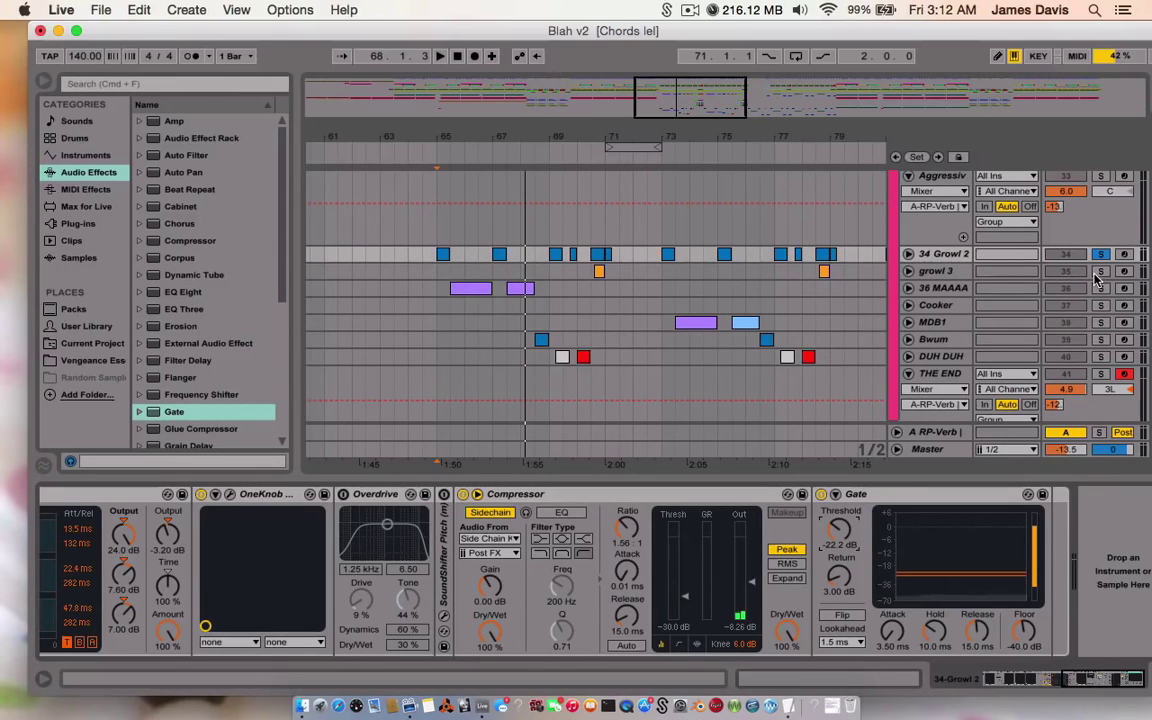
Solo the growl 3 track and play its first clip from 70.3.1.
left_click_drag(602, 141, 601, 211)
left_click(603, 247)
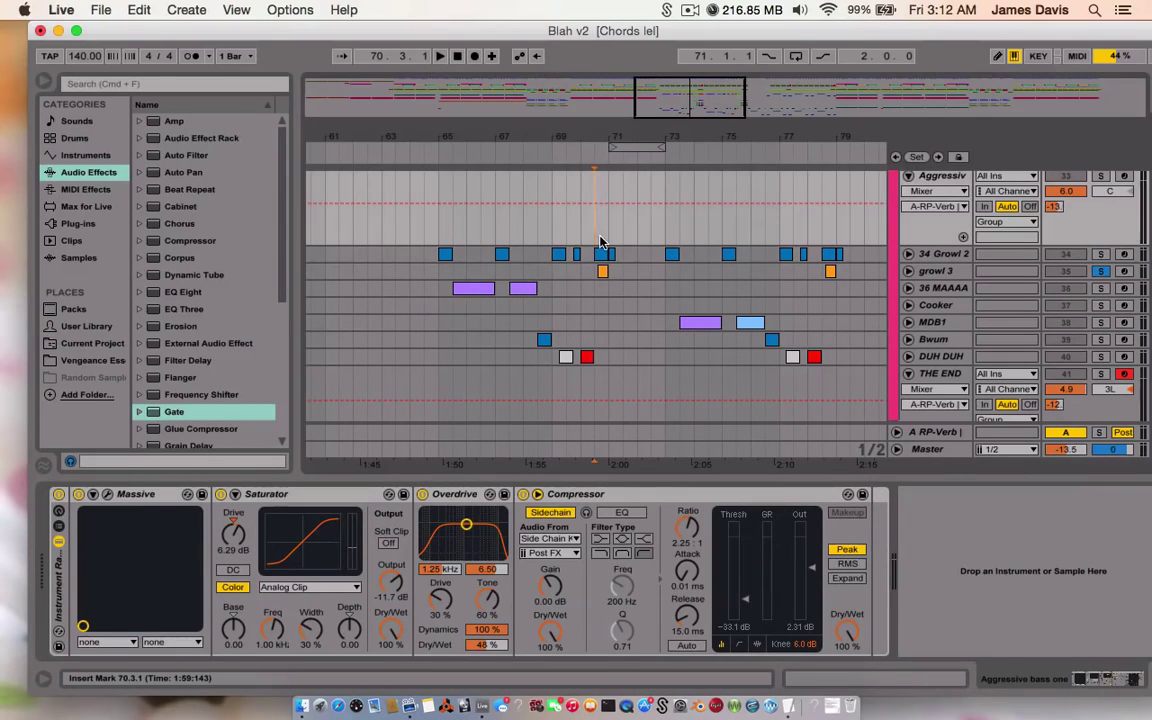
key("space")
key("space")
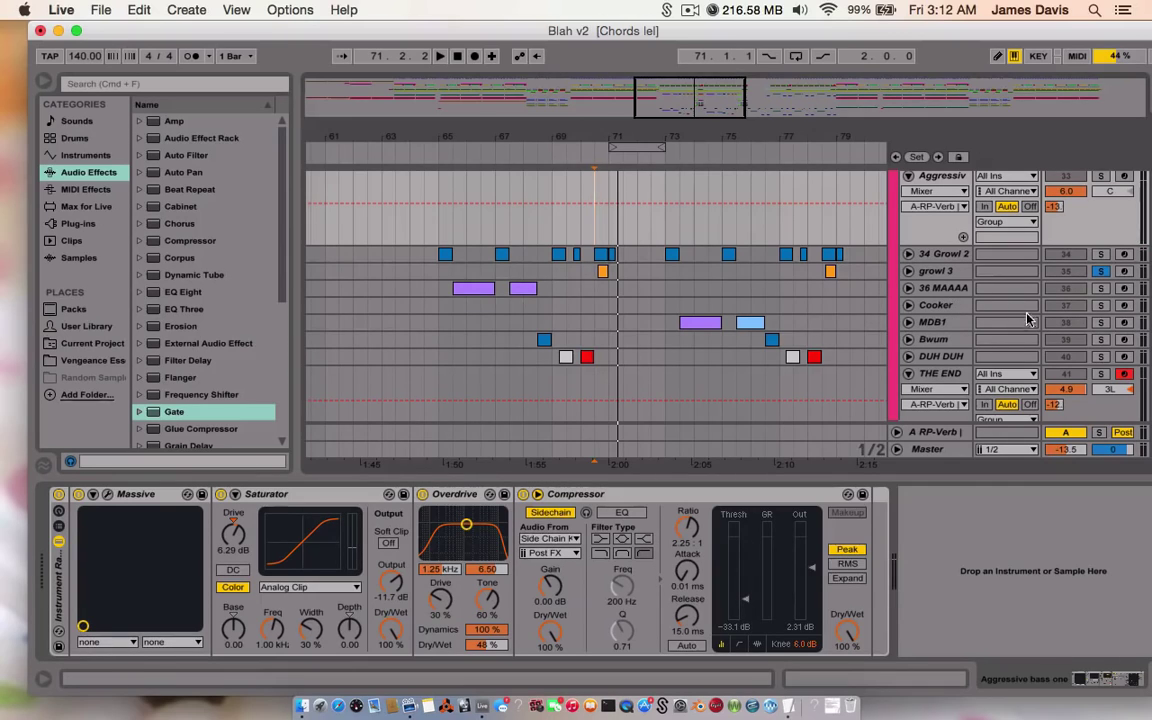
Solo the DUH DUH track and play its clips from bar 69.
left_click(1100, 356)
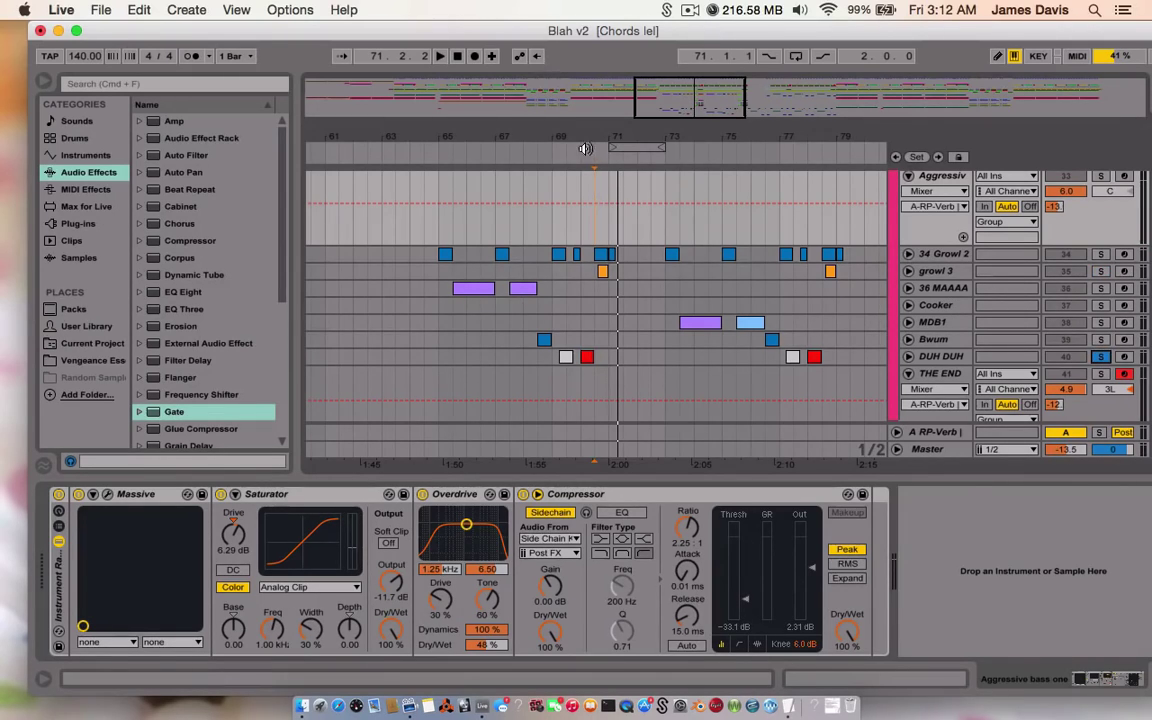
left_click(552, 338)
key("space")
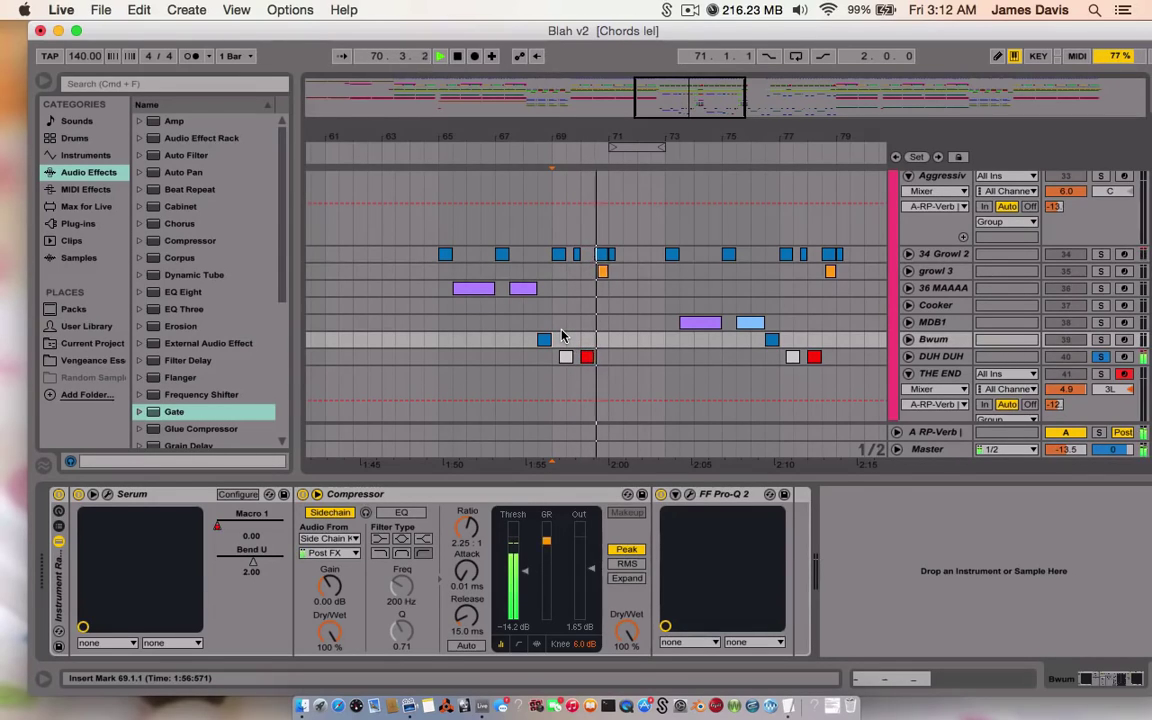
key("space")
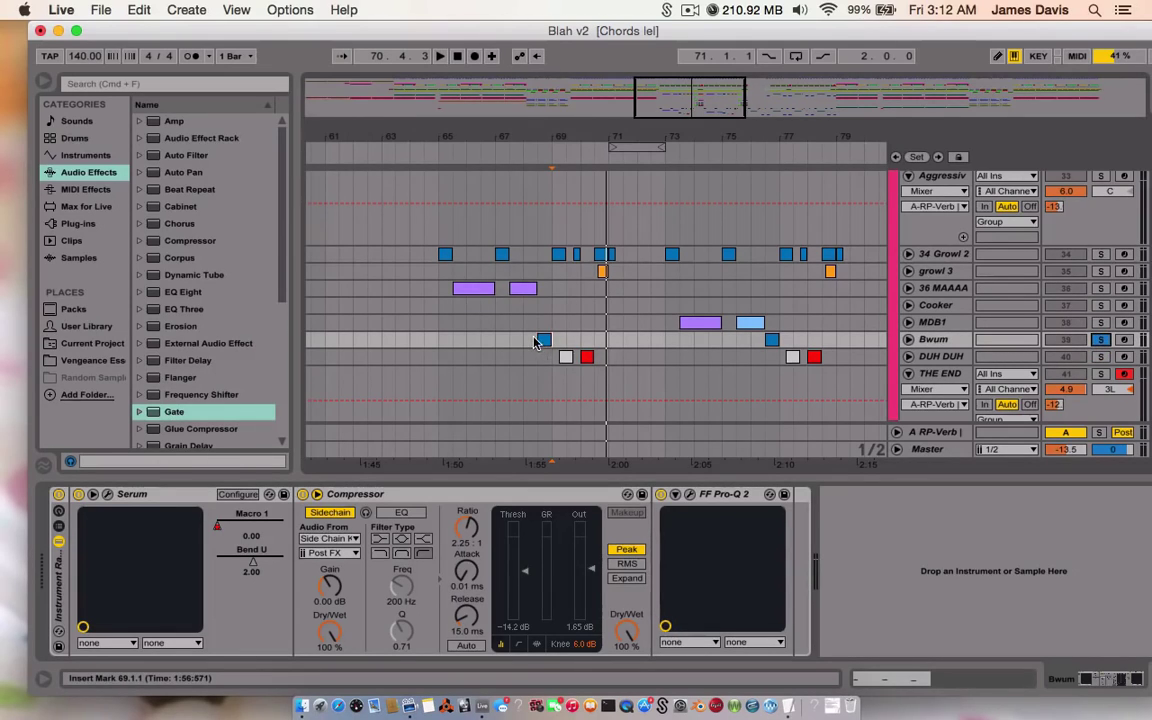
Solo the Bwum track and play its first clip from 68.3.1.
left_click(540, 342)
key("space")
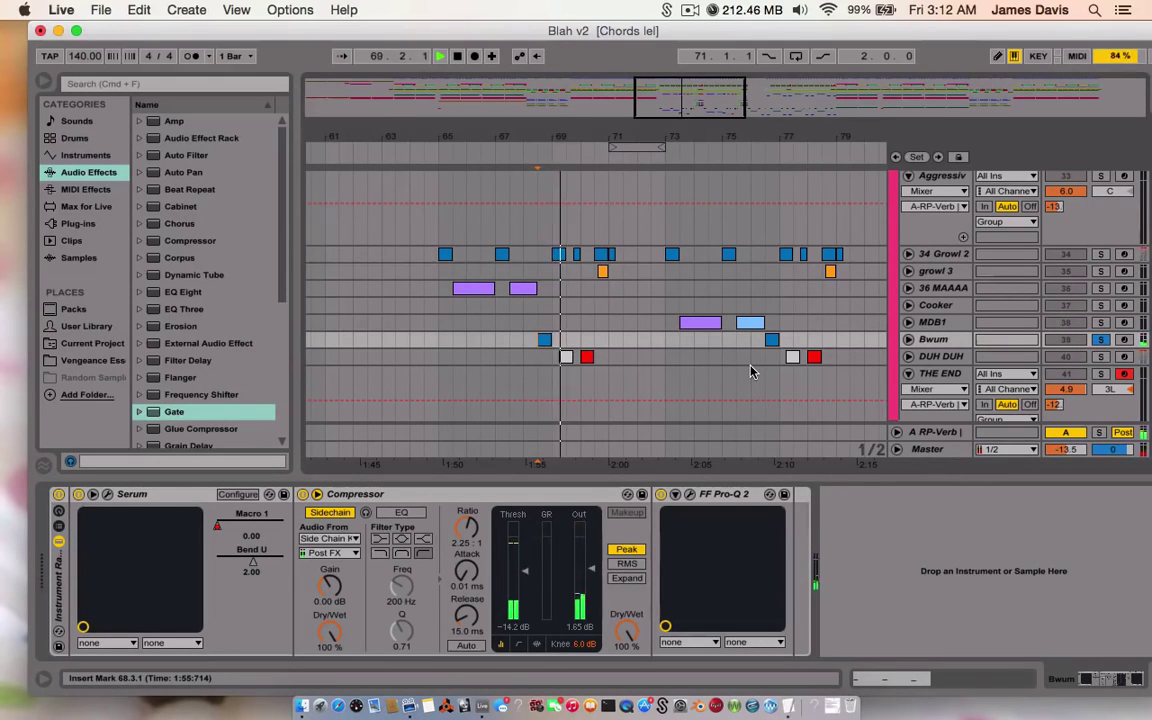
key("space")
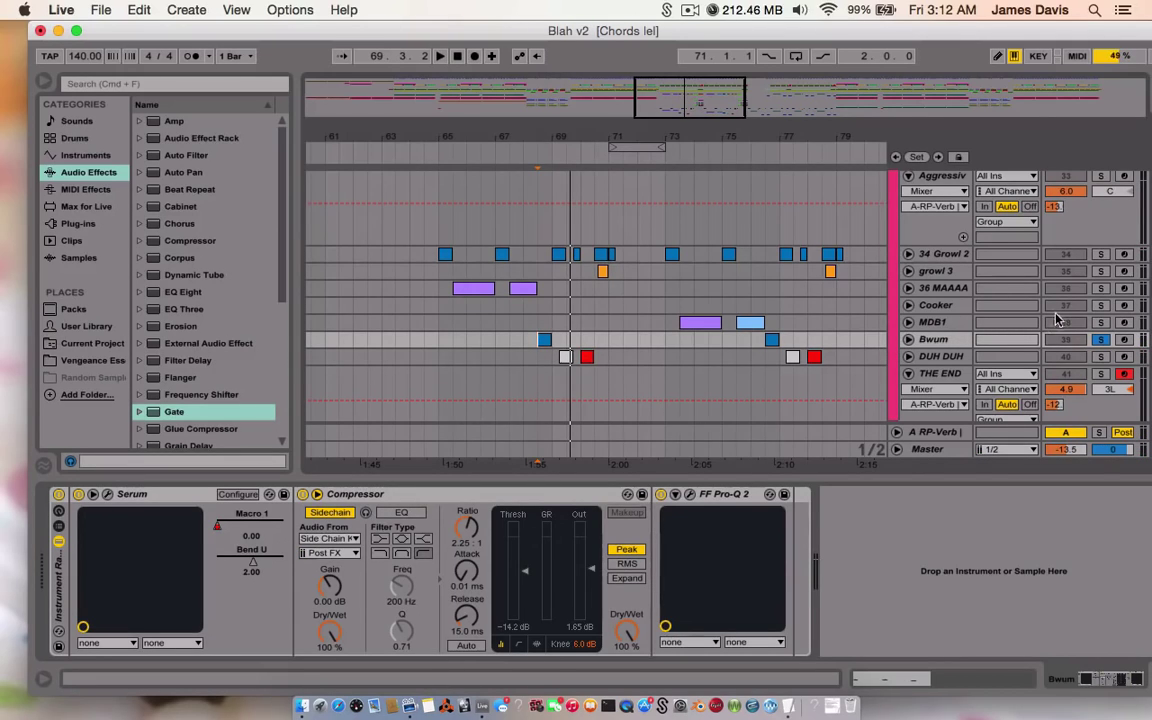
Solo the Cooker track and play its first clip from 81.3.1.
left_click(1099, 305)
scroll(741, 283, "right", 5)
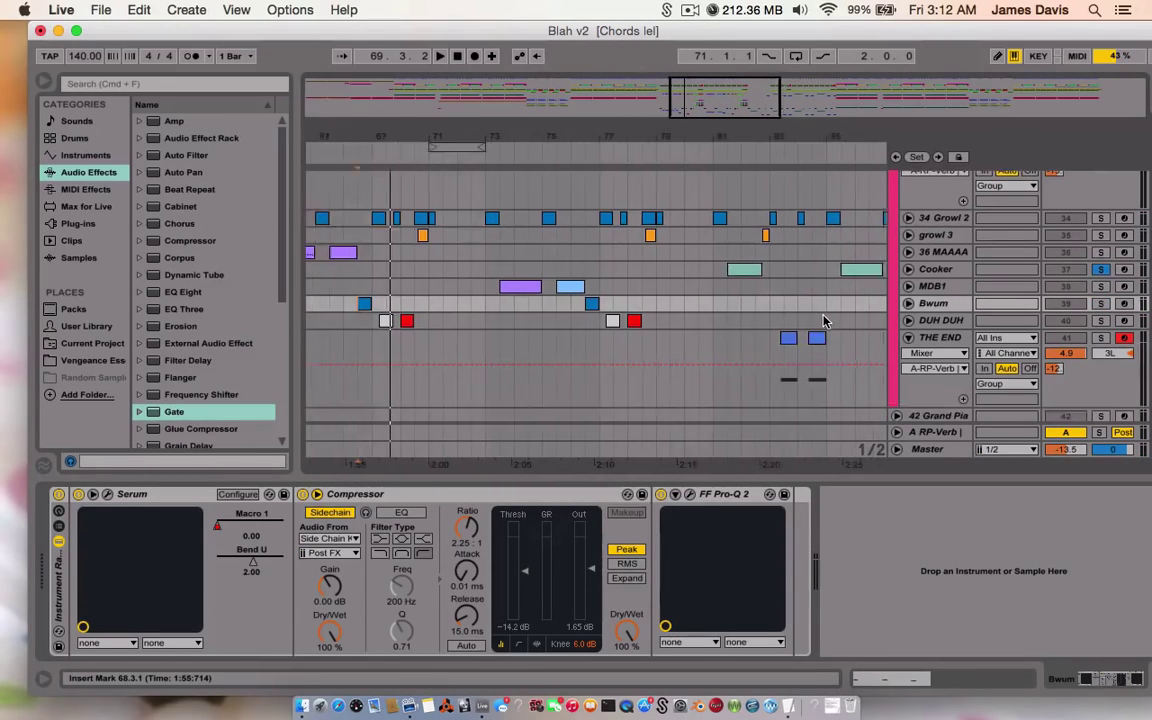
left_click(630, 255)
left_click(632, 318)
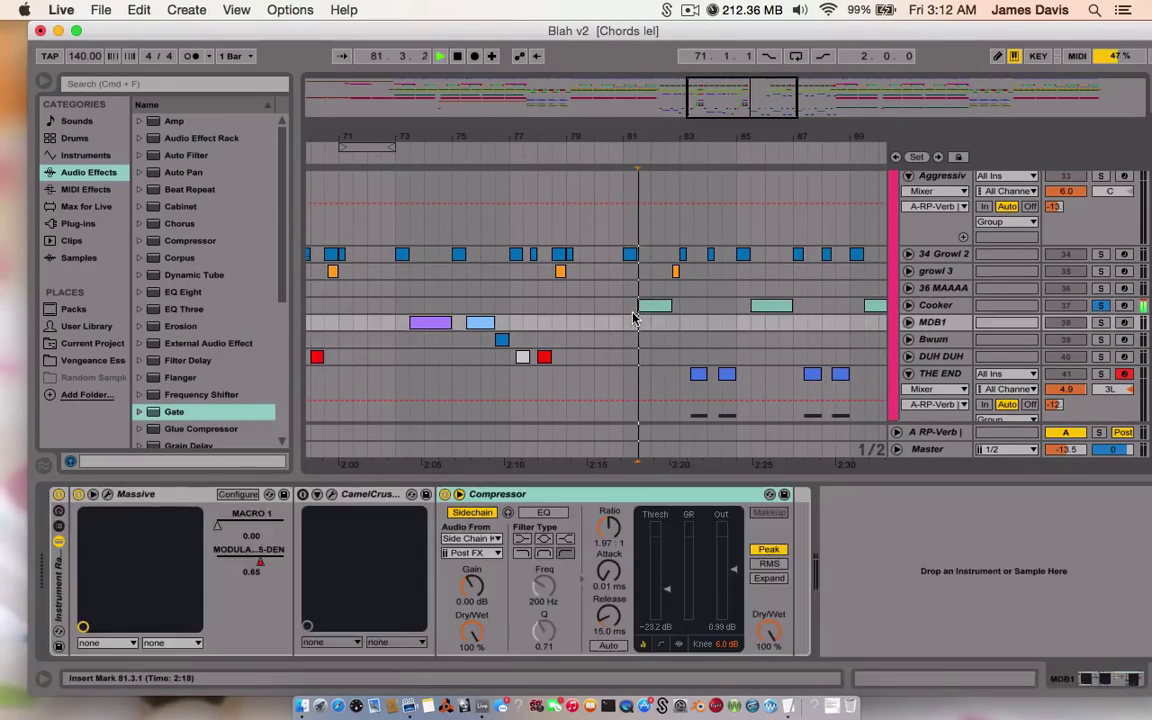
key("space")
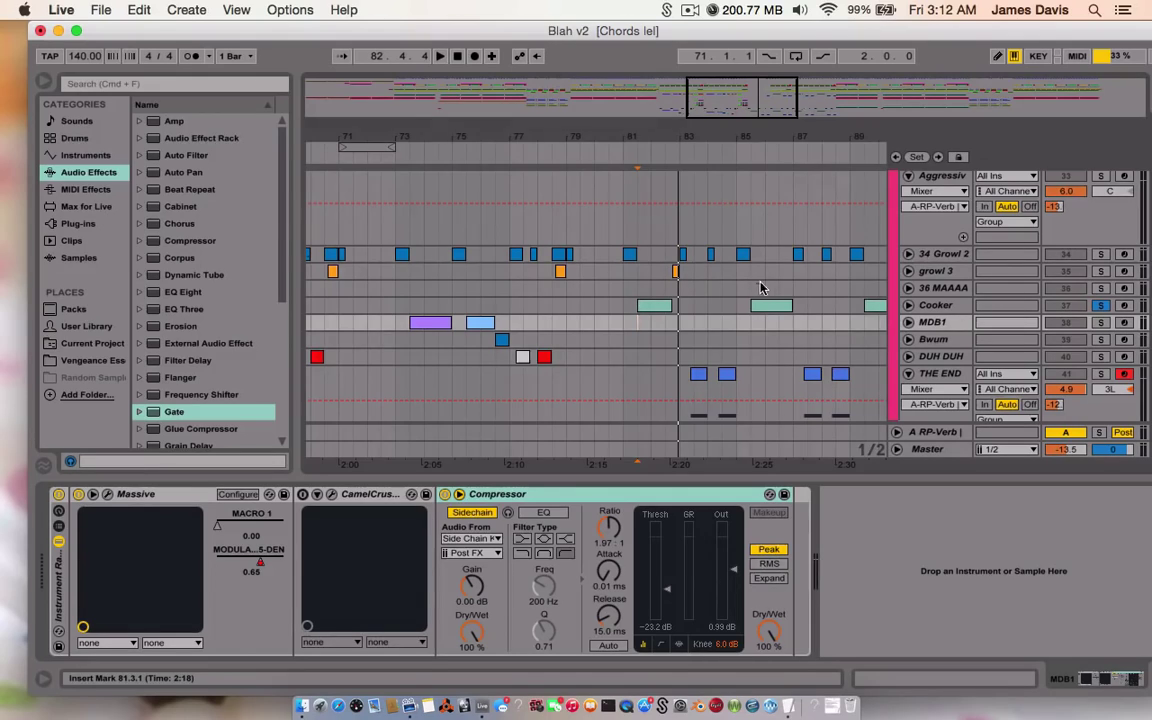
scroll(761, 288, "right", 5)
scroll(761, 288, "down", 2)
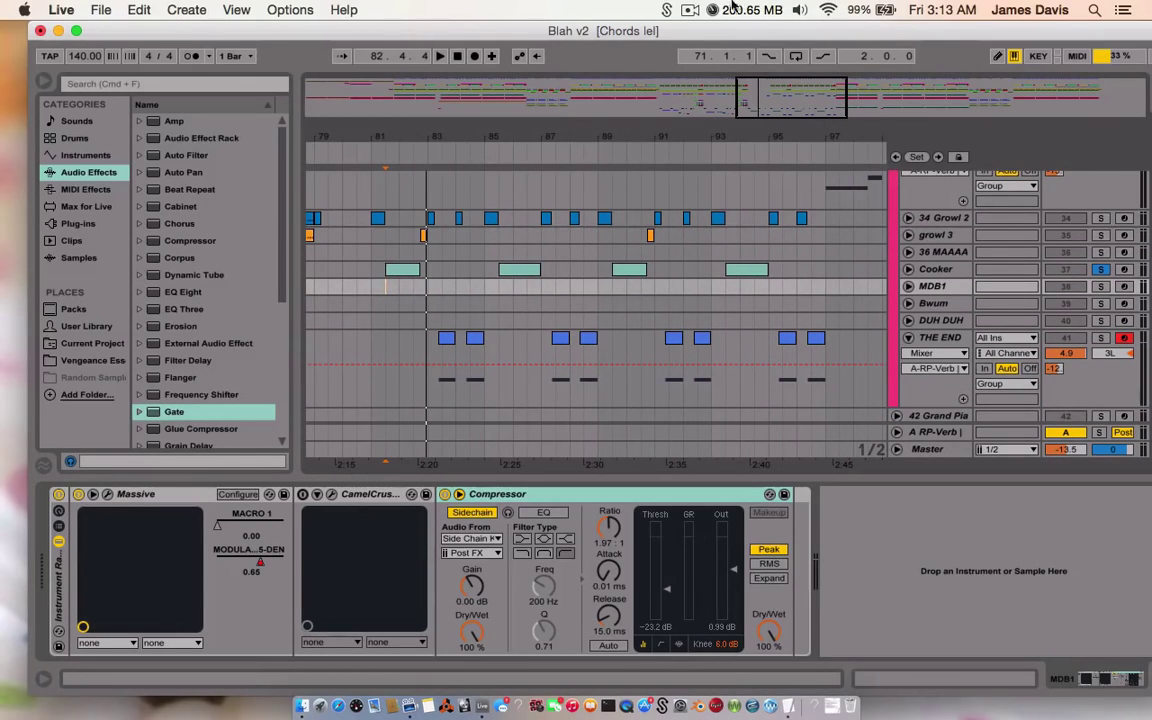
left_click(689, 10)
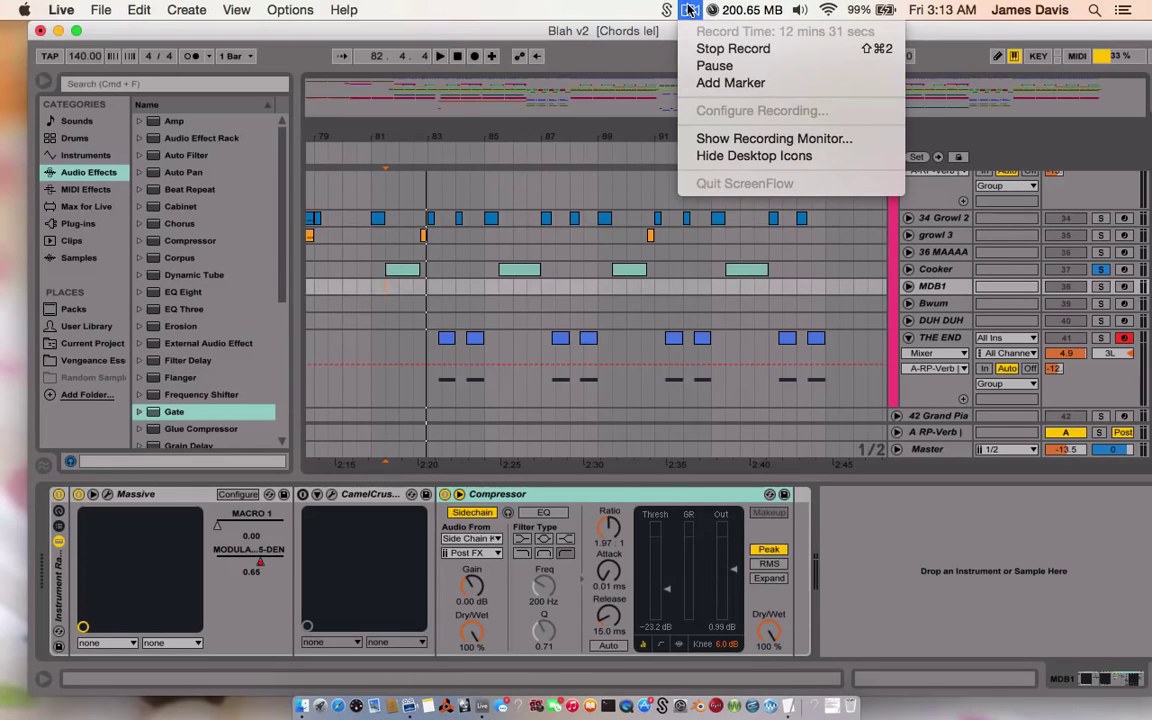